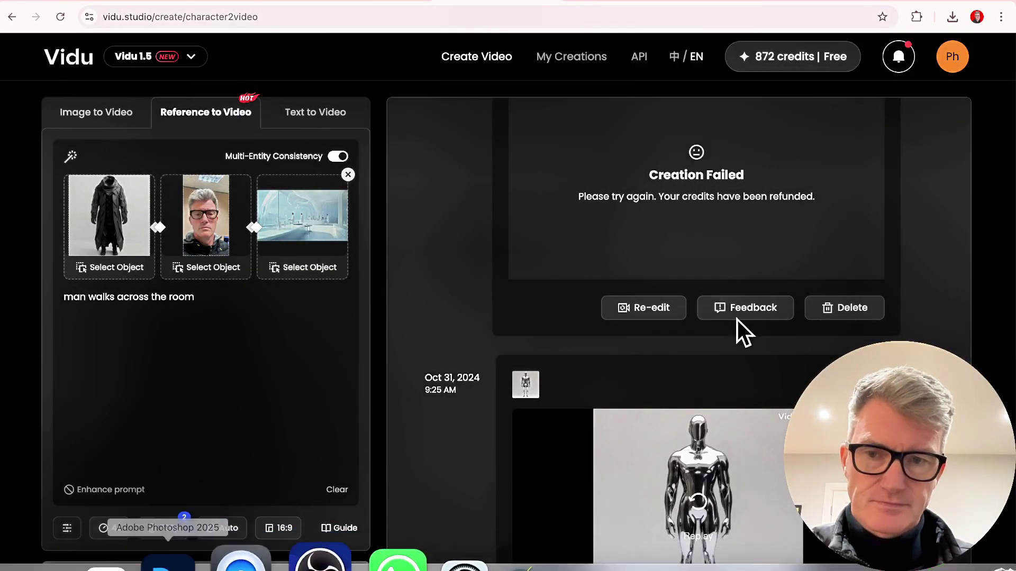
# Return to the Vidu home page and scroll through it, noting 872 Free-plan credits.
pyautogui.click(67, 57)
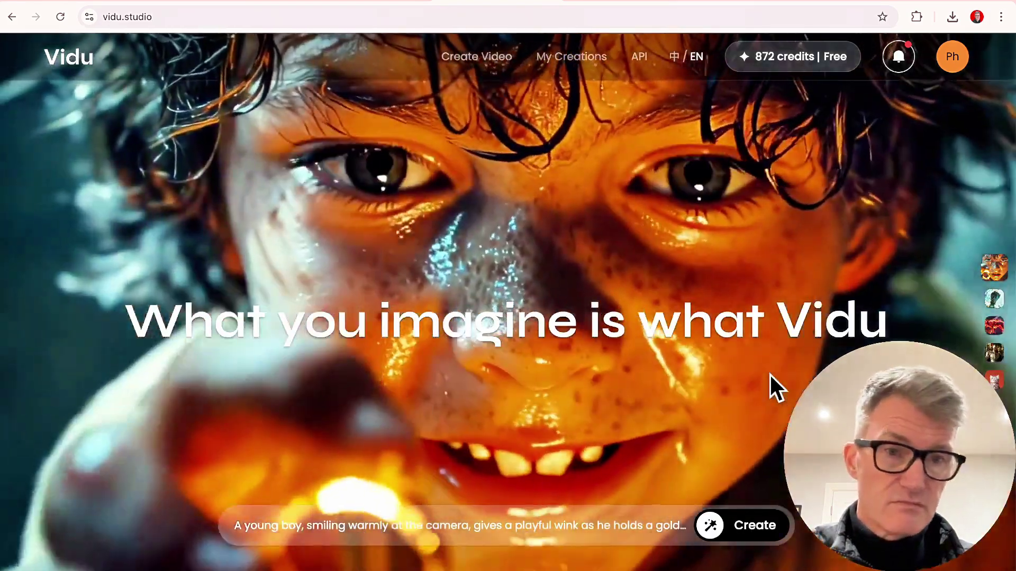
pyautogui.scroll(-6, 770, 374)
pyautogui.scroll(8, 780, 365)
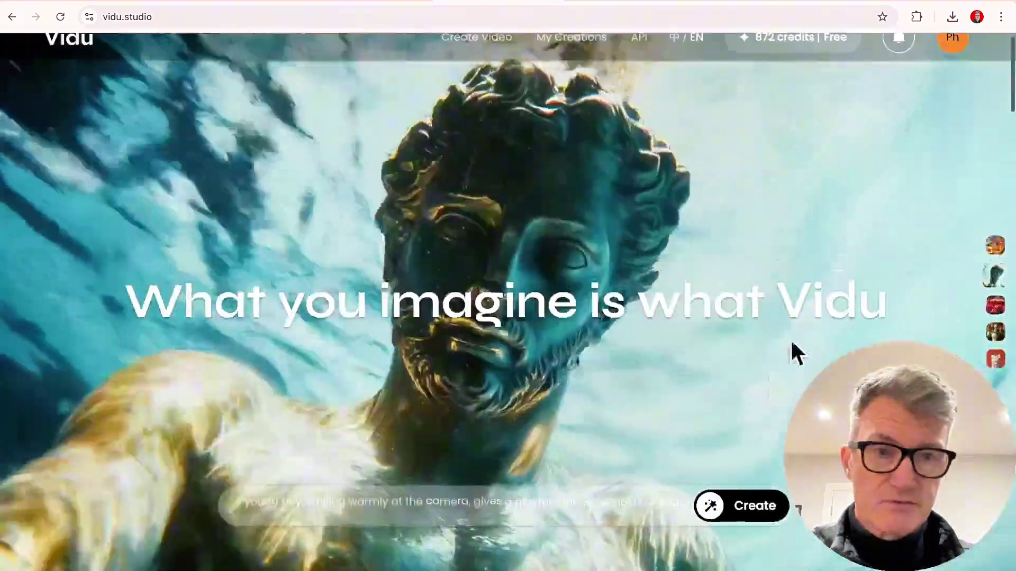
pyautogui.scroll(-10, 772, 256)
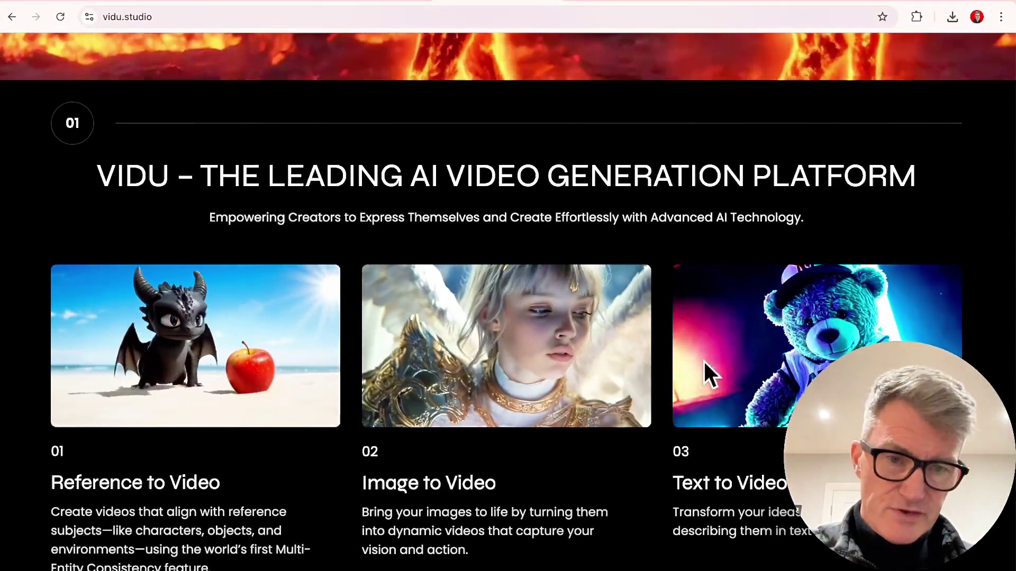
pyautogui.scroll(-10, 685, 354)
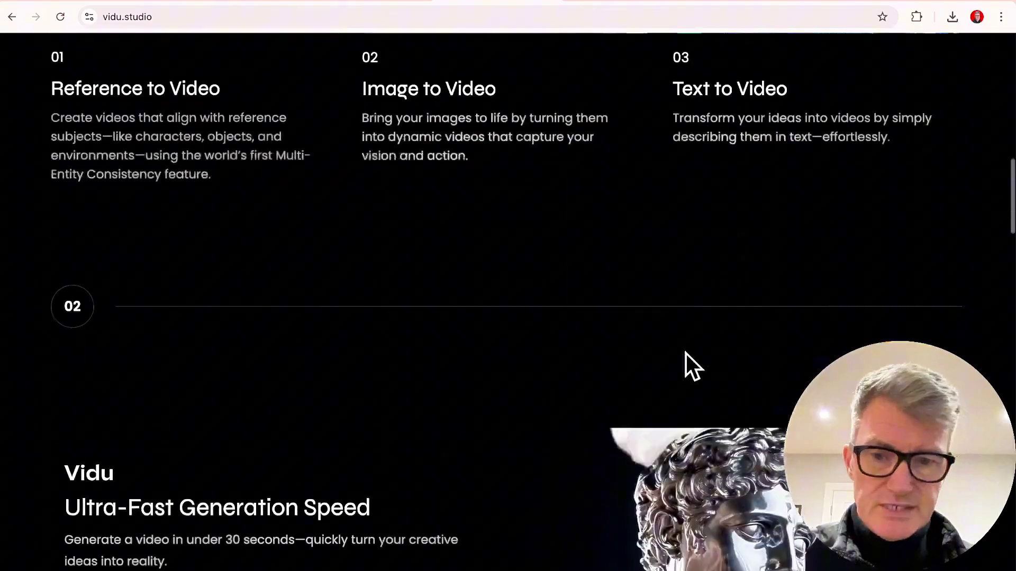
pyautogui.scroll(-5, 684, 352)
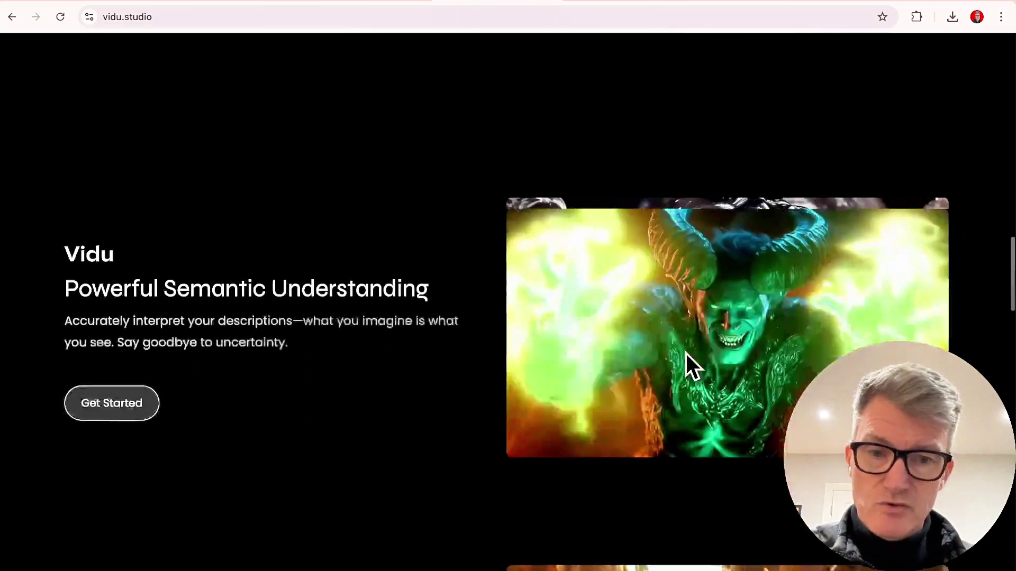
pyautogui.scroll(-3, 685, 351)
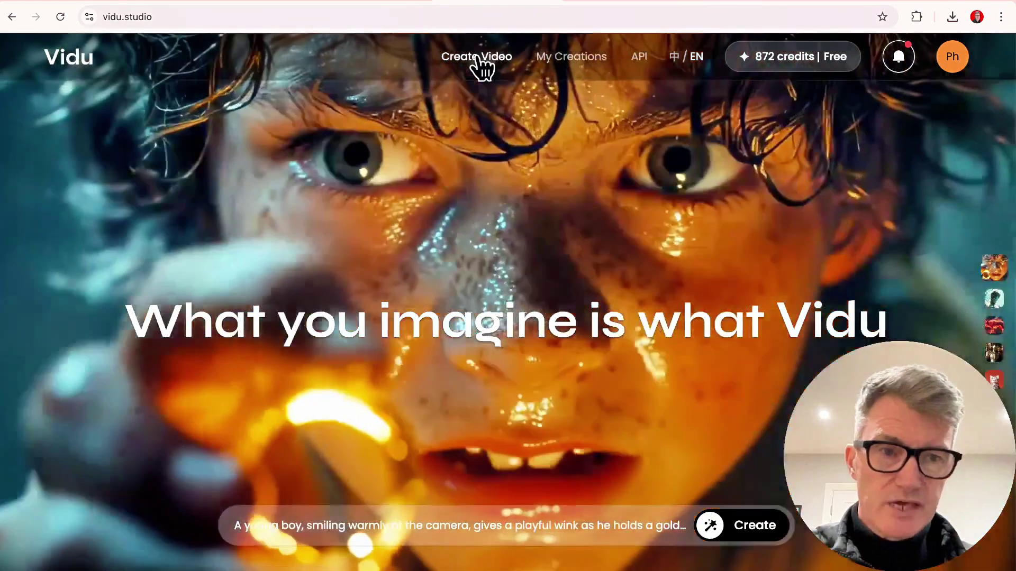
# Open the video creation page and play, replay, then pause the 'she is in shock' clip.
pyautogui.click(482, 63)
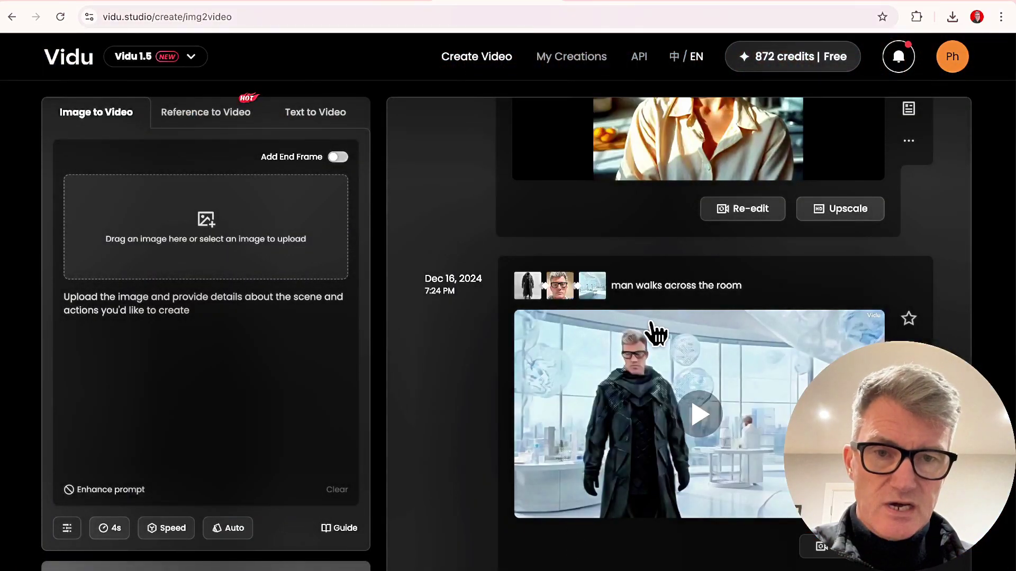
pyautogui.scroll(5, 733, 361)
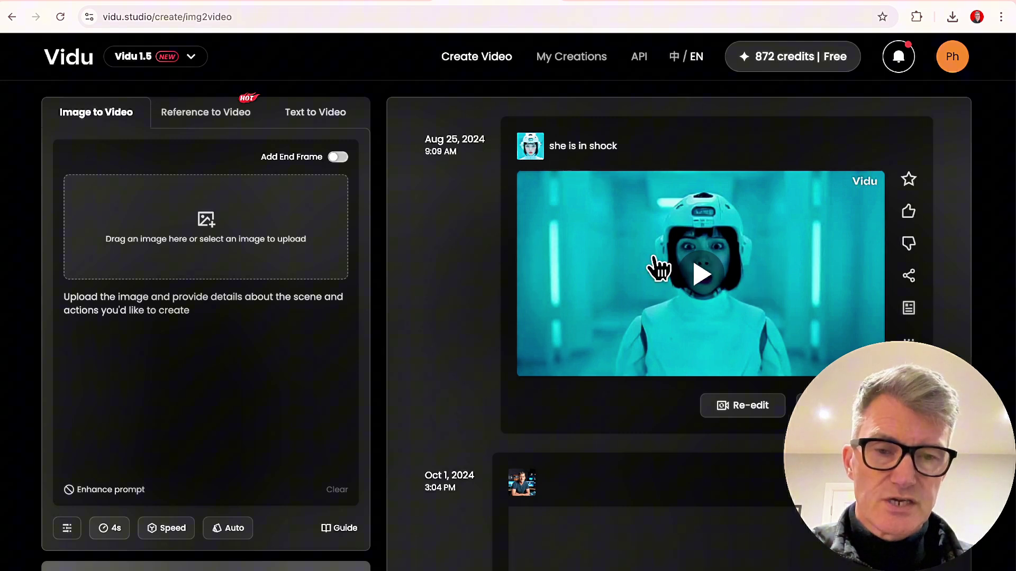
pyautogui.click(708, 278)
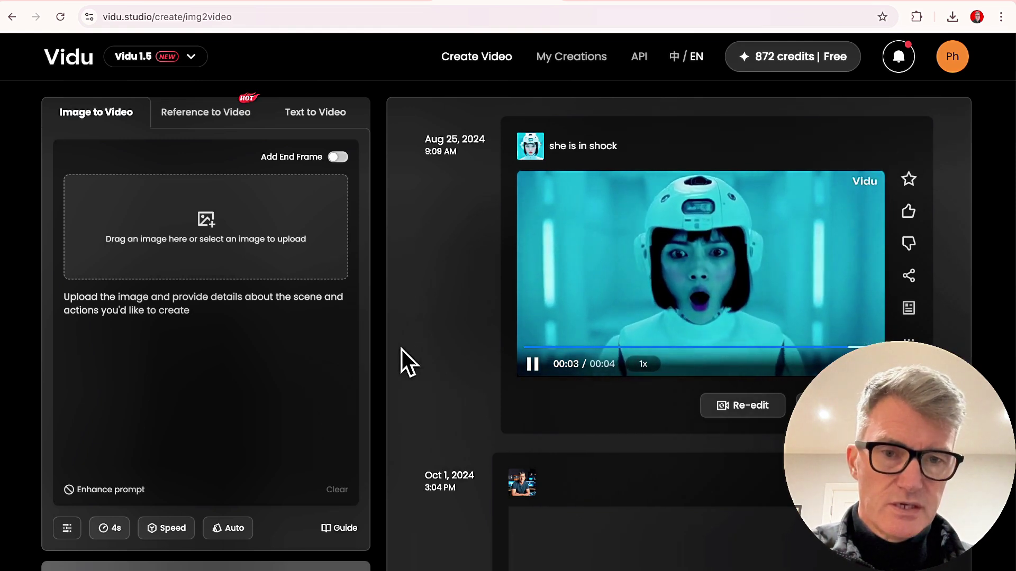
pyautogui.click(534, 364)
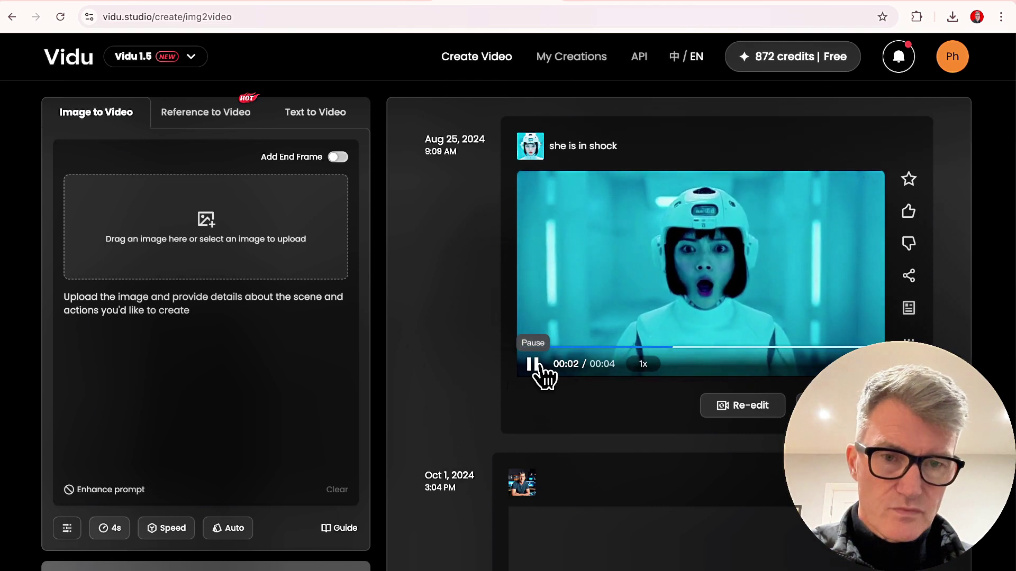
pyautogui.click(534, 364)
# Play the chrome robot, 9:31 AM skyline and Oct 31 woman clips from the history.
pyautogui.scroll(-6, 535, 365)
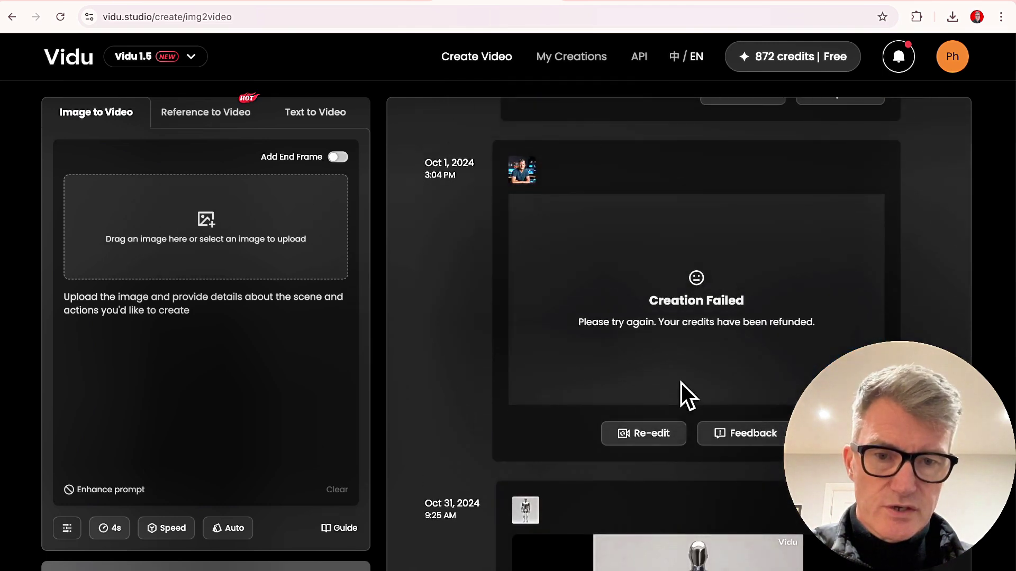
pyautogui.scroll(-5, 681, 383)
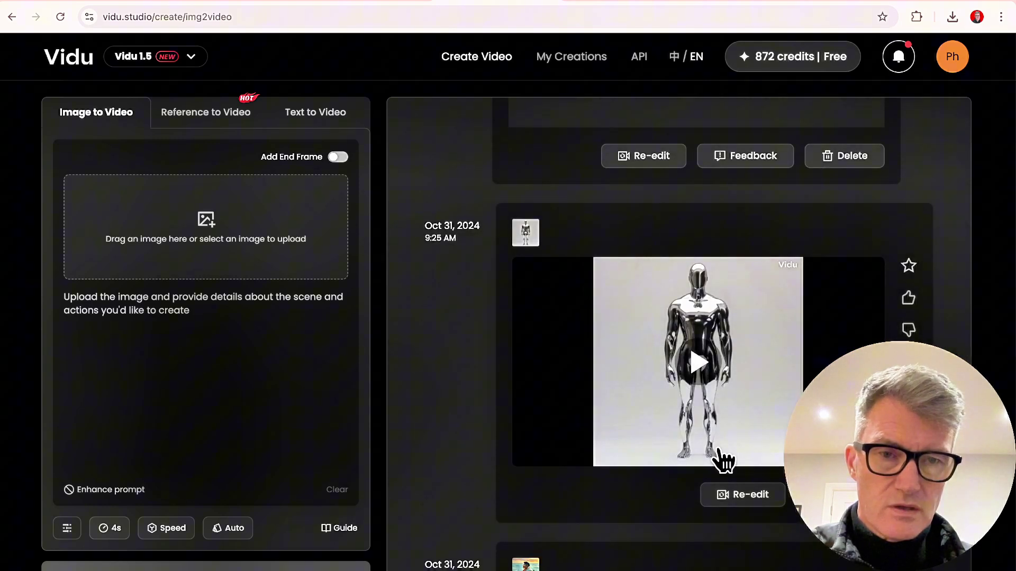
pyautogui.scroll(5, 722, 460)
pyautogui.scroll(-6, 723, 459)
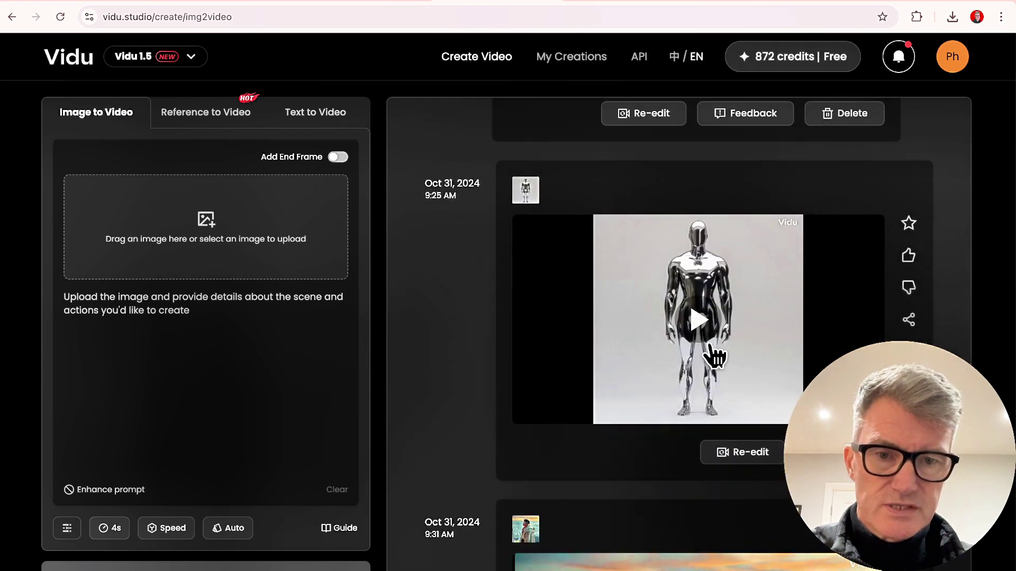
pyautogui.click(712, 349)
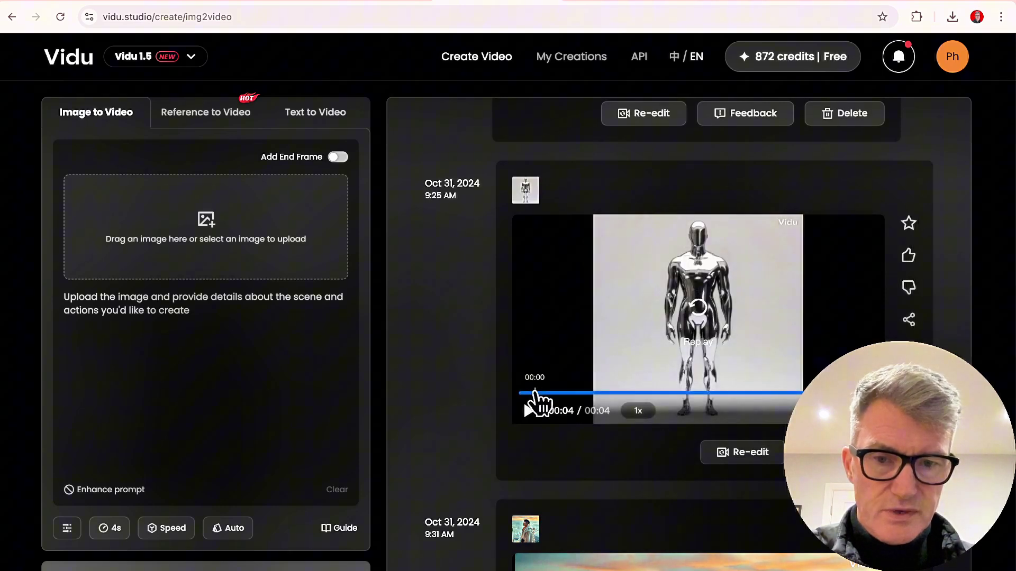
pyautogui.scroll(-5, 843, 373)
pyautogui.click(693, 365)
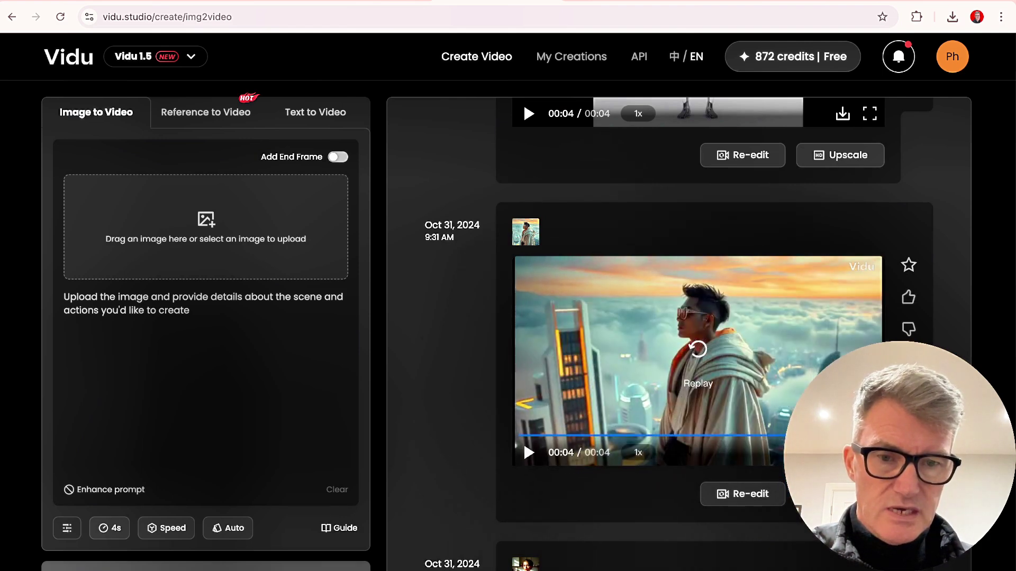
pyautogui.scroll(-8, 591, 425)
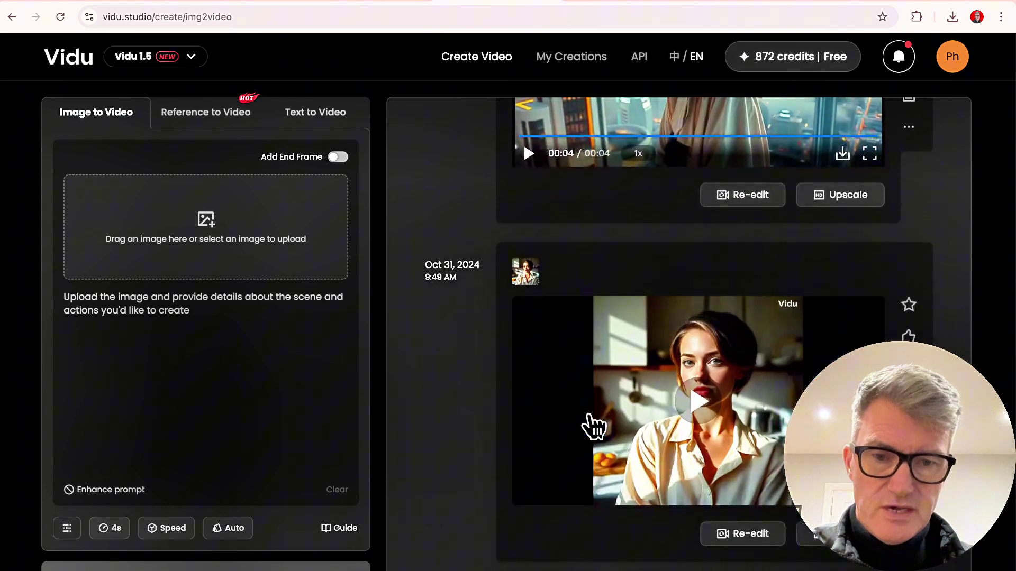
pyautogui.click(704, 278)
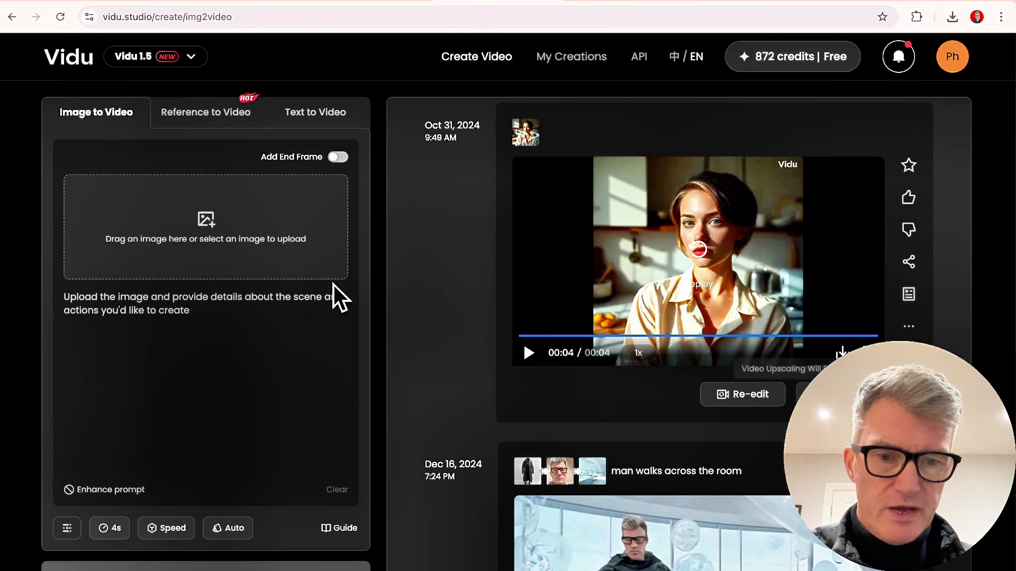
pyautogui.scroll(-3, 433, 384)
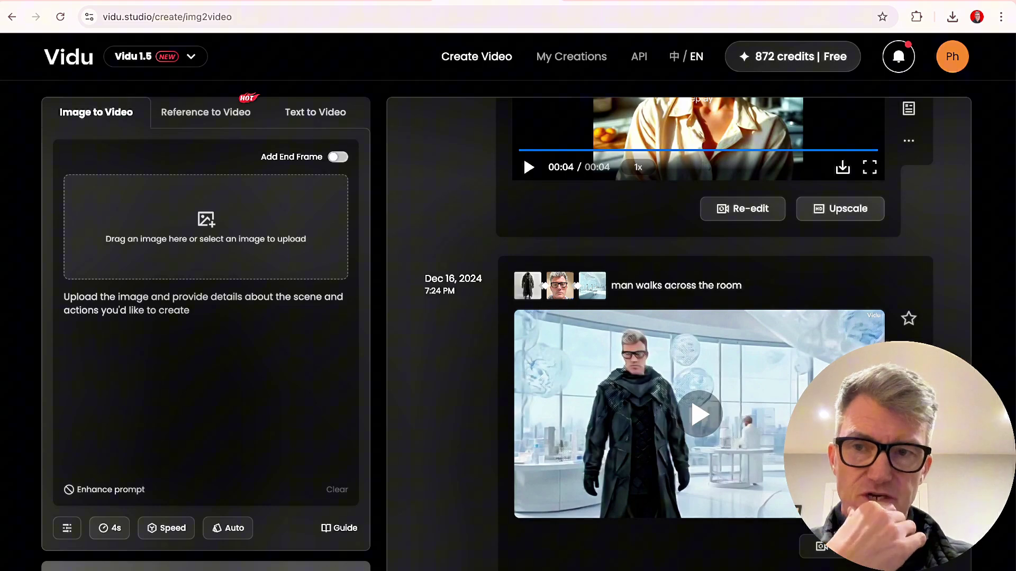
# Play pika clothes consistancy.mp4 from the Downloads folder in Finder.
pyautogui.click(72, 553)
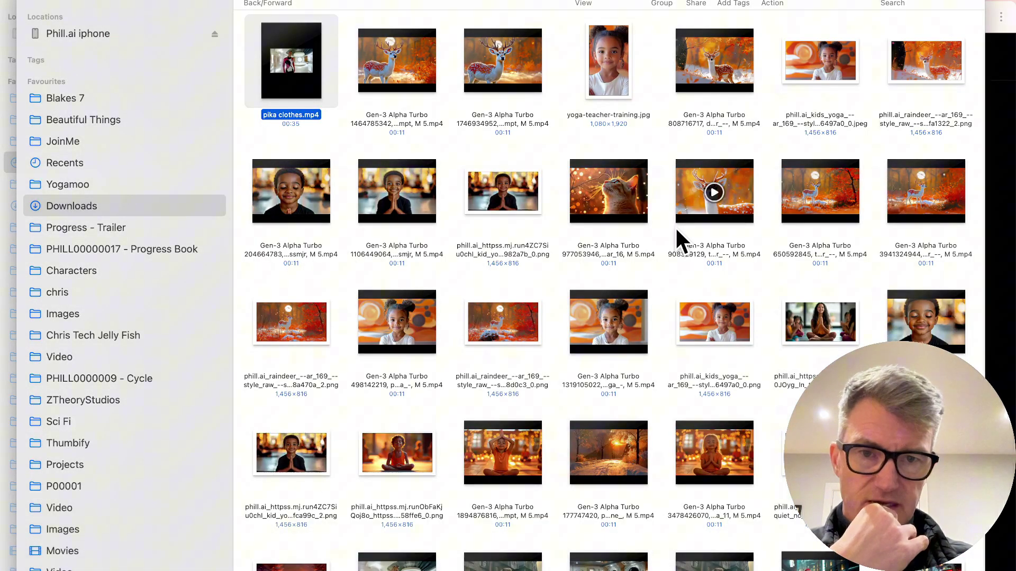
pyautogui.scroll(-8, 678, 232)
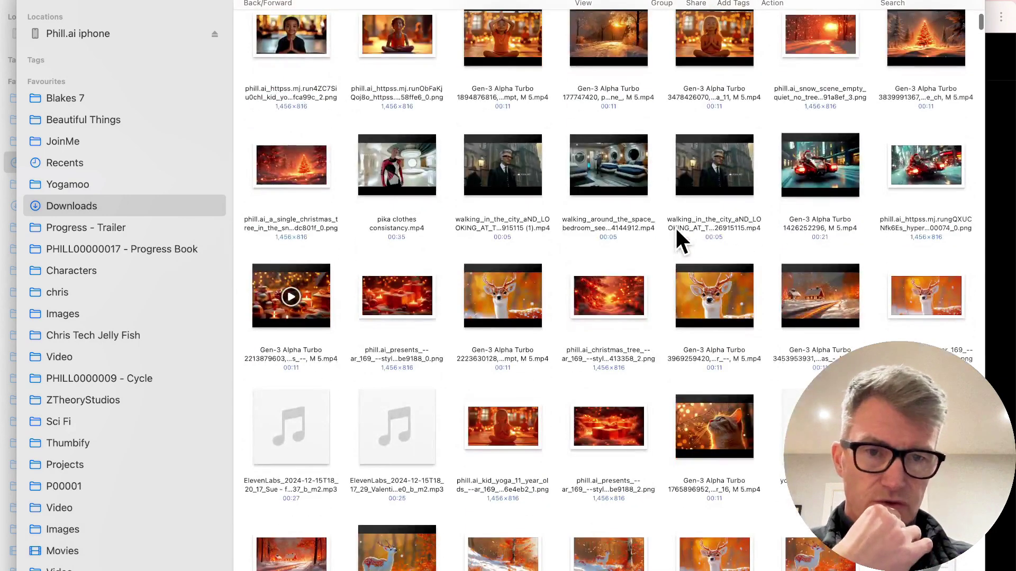
pyautogui.click(422, 159)
pyautogui.doubleClick(420, 158)
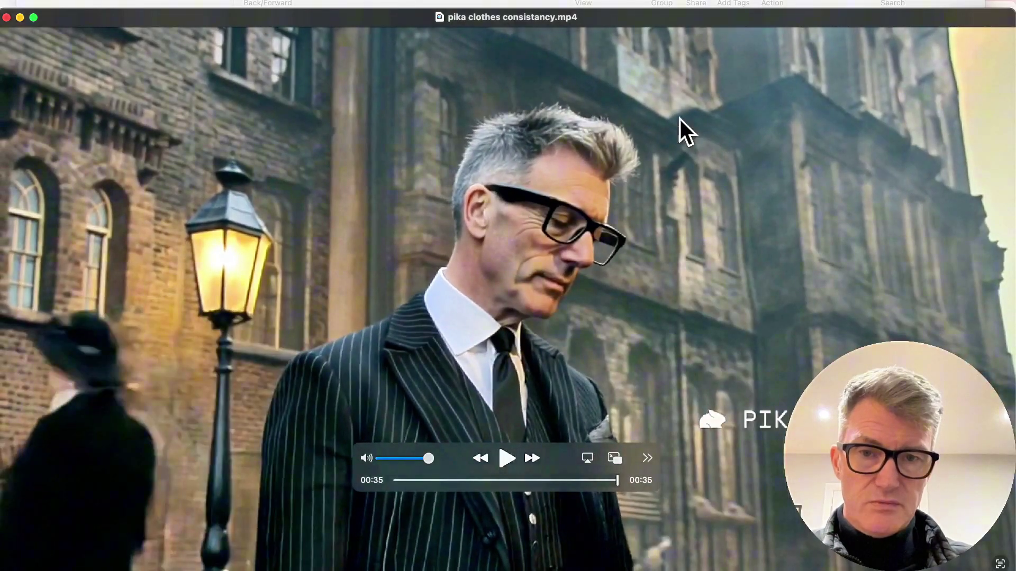
# Close the player and both Finder windows, then exit full-screen playback of the Dec 16 clip.
pyautogui.click(7, 18)
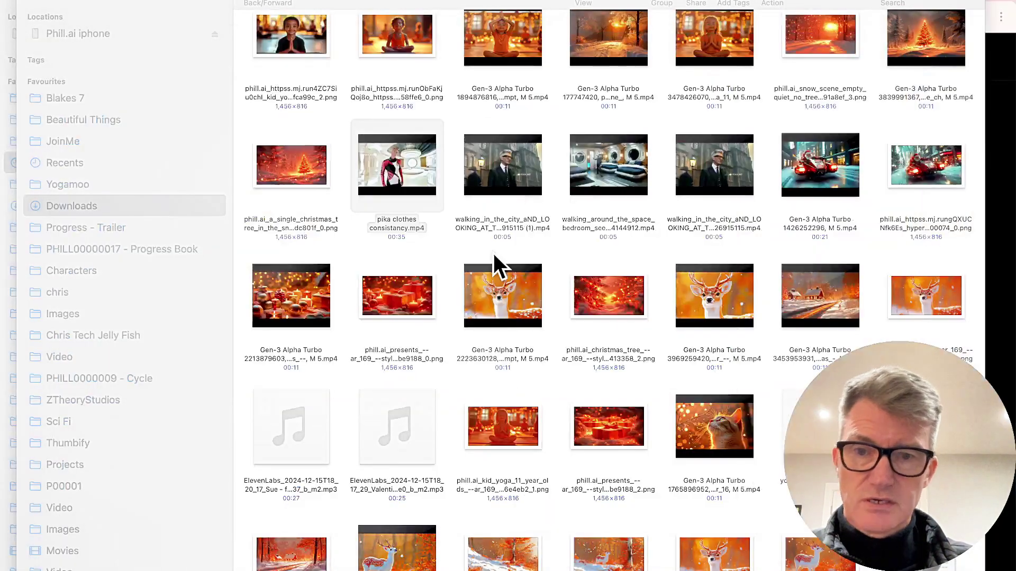
pyautogui.click(36, 4)
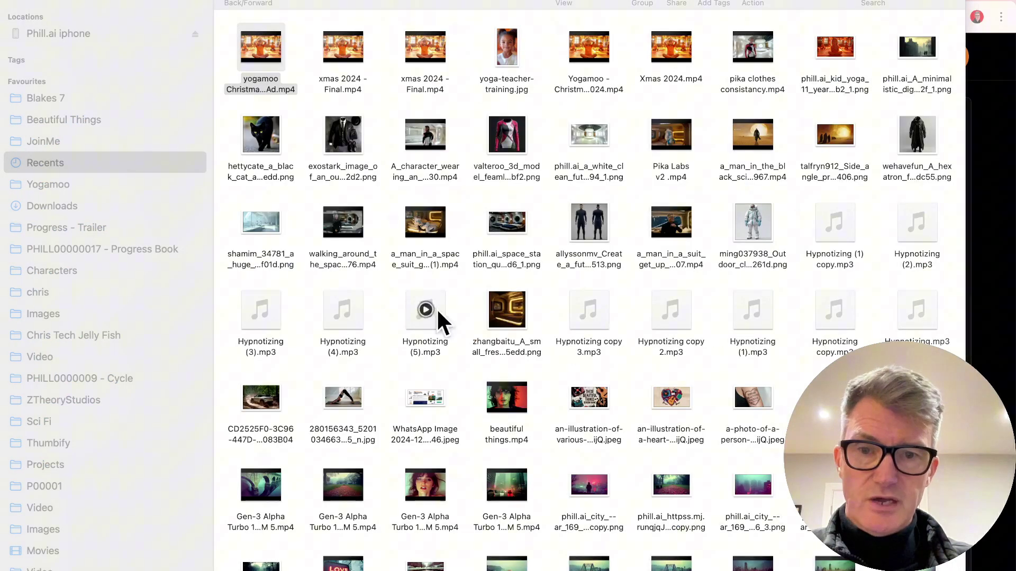
pyautogui.click(14, 2)
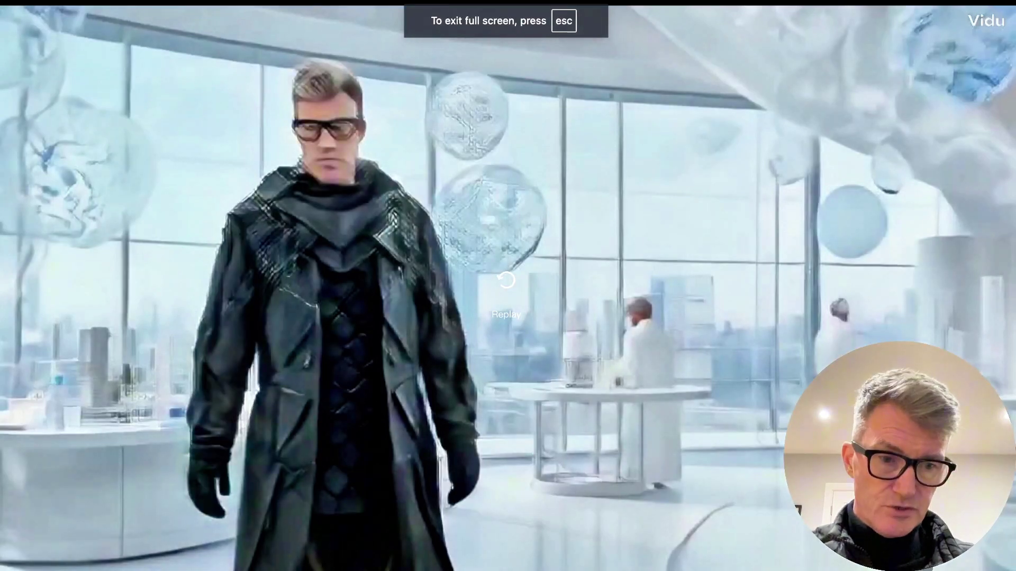
pyautogui.press('Escape')
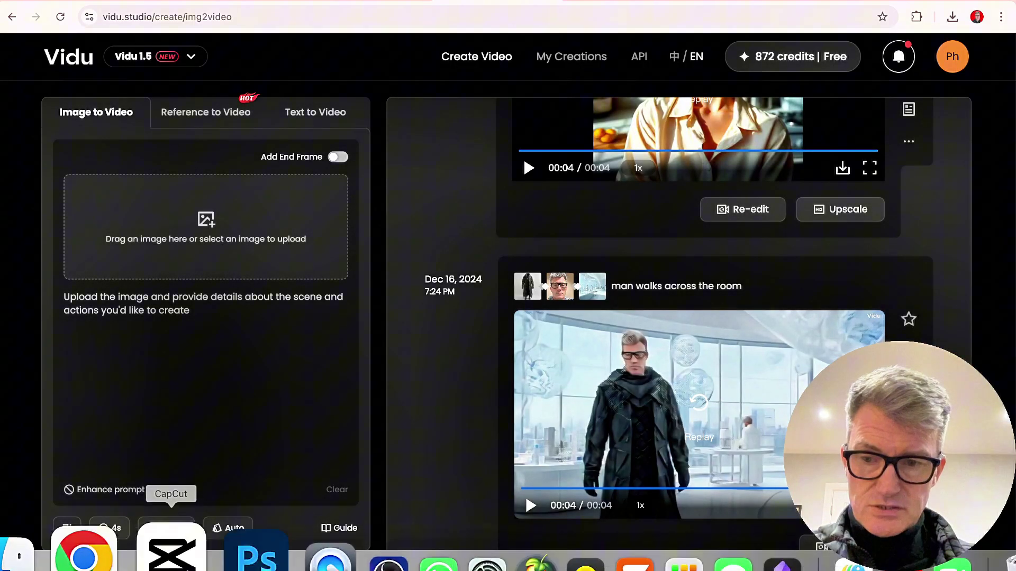
# Preview the hooded black coat and futuristic lab reference images from Finder's Recents.
pyautogui.moveTo(180, 565)
pyautogui.click(68, 562)
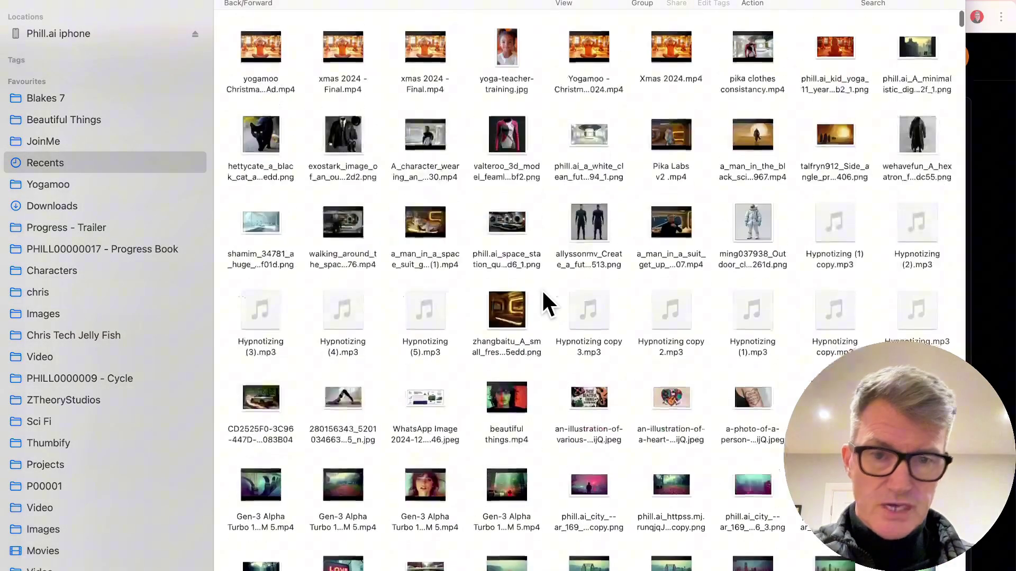
pyautogui.doubleClick(923, 129)
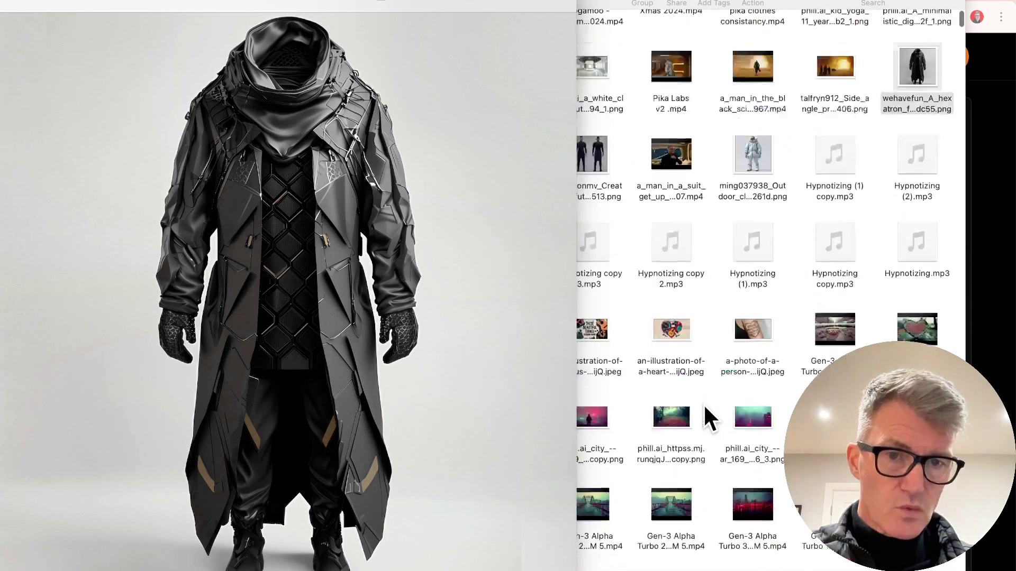
pyautogui.scroll(1, 703, 404)
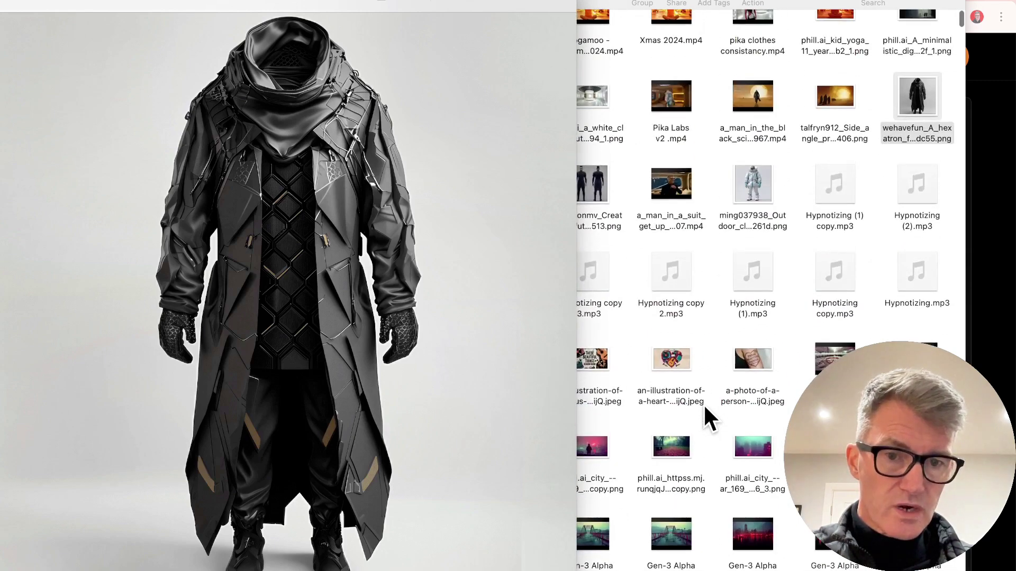
pyautogui.click(22, 4)
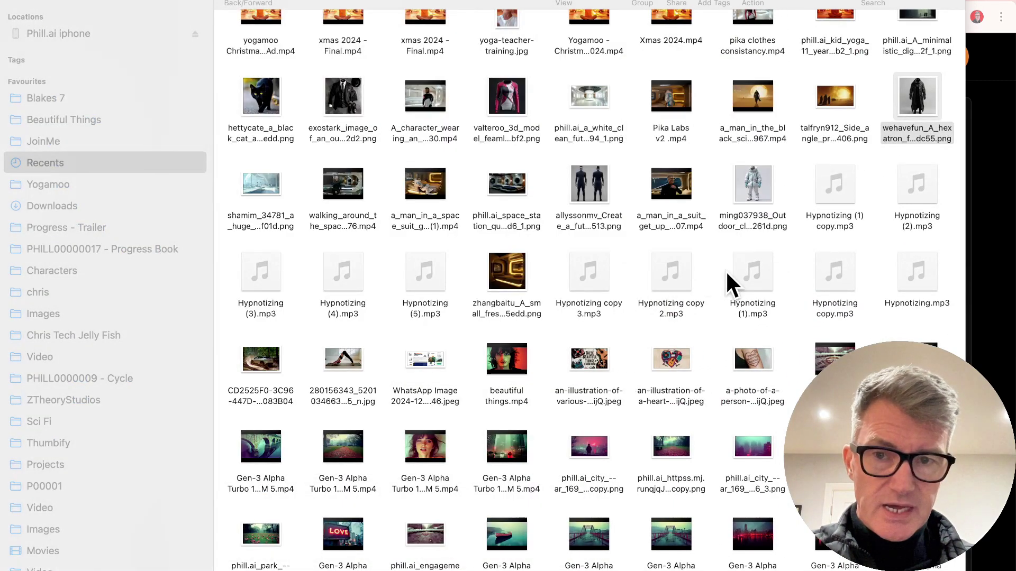
pyautogui.click(254, 183)
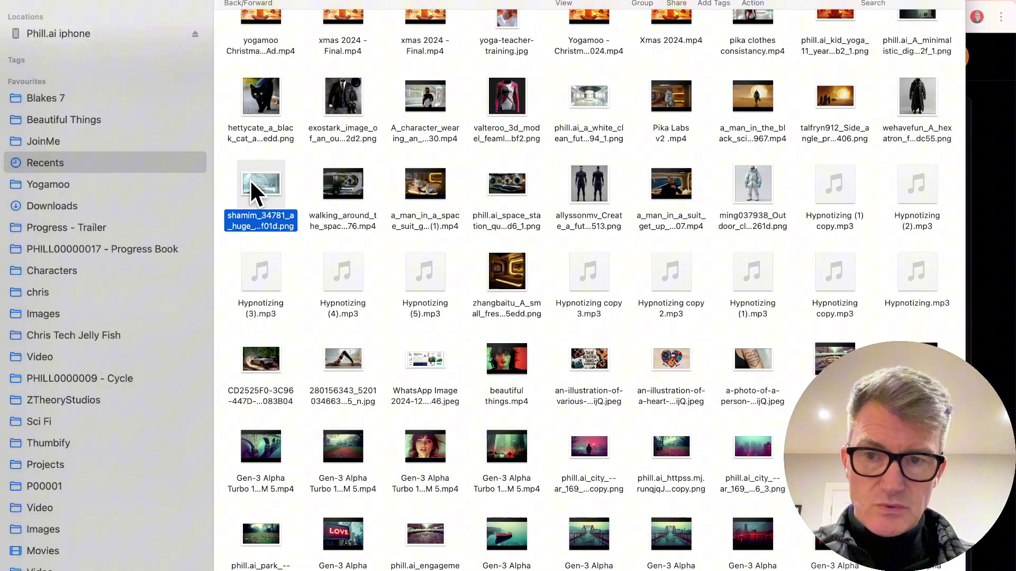
pyautogui.press('space')
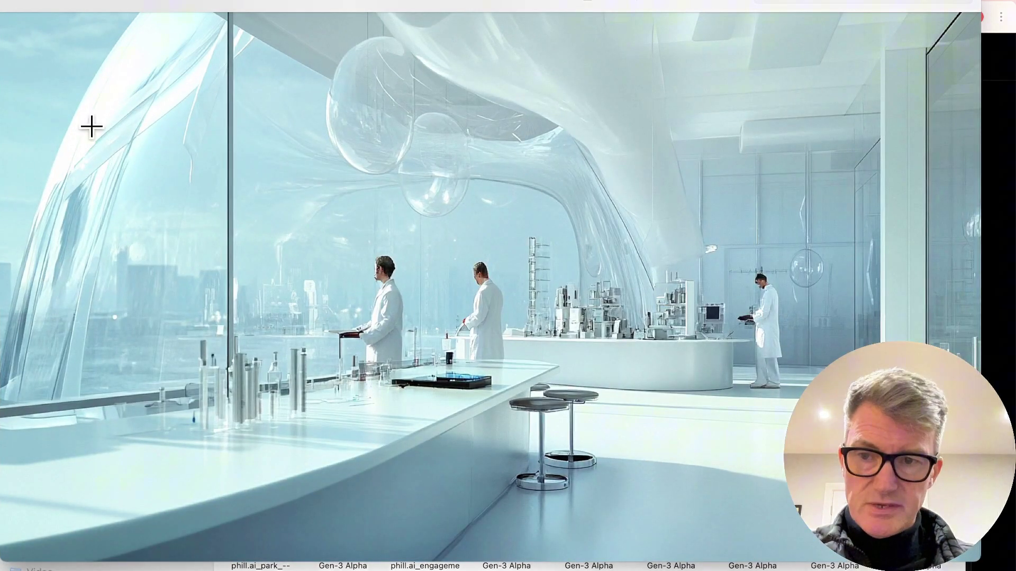
pyautogui.click(21, 4)
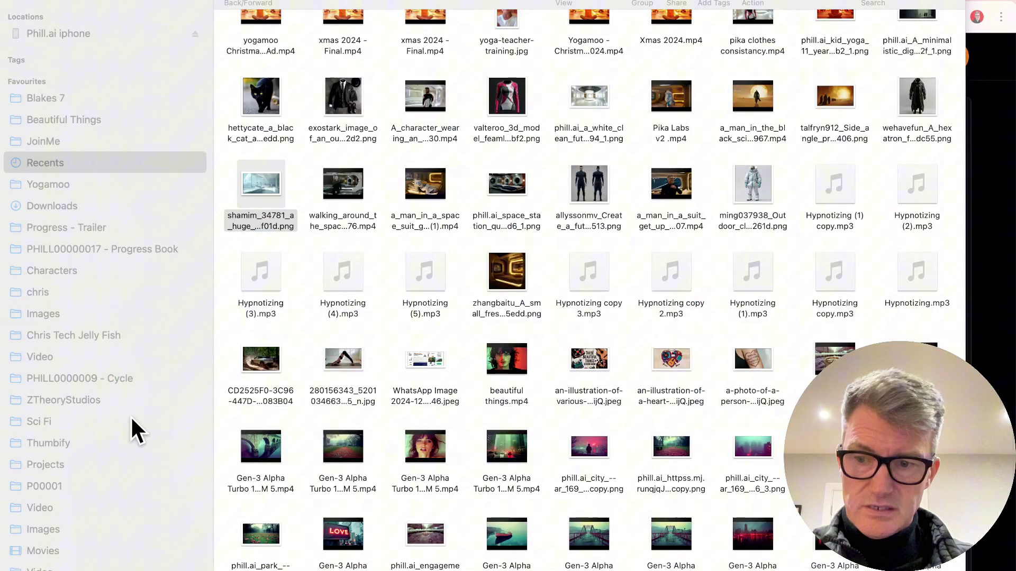
# Preview IMG_5799.jpg from the iCloud Drive Portrait folder, then close Finder.
pyautogui.press('shift+super+i')
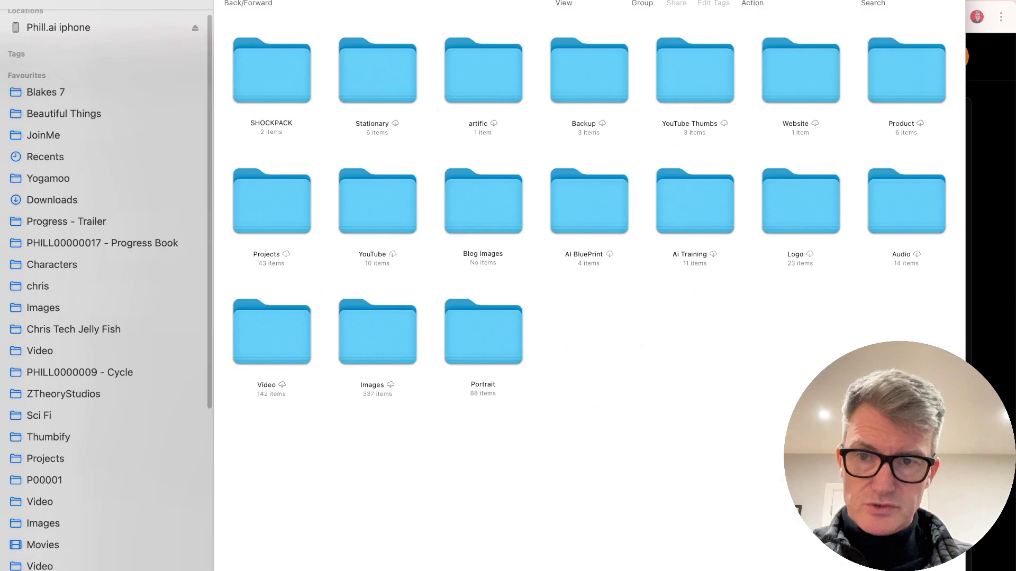
pyautogui.scroll(-5, 60, 474)
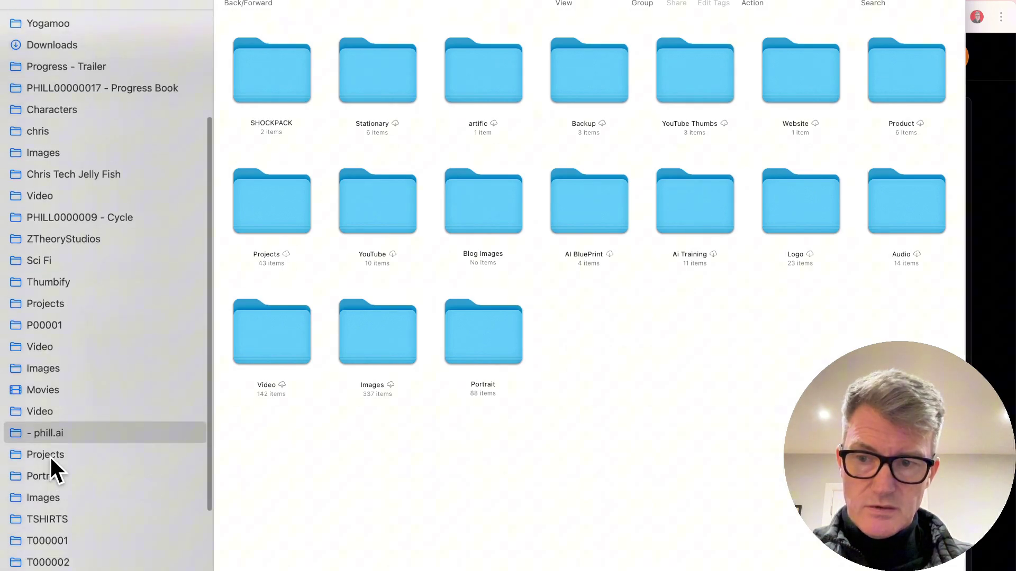
pyautogui.click(50, 456)
pyautogui.click(46, 477)
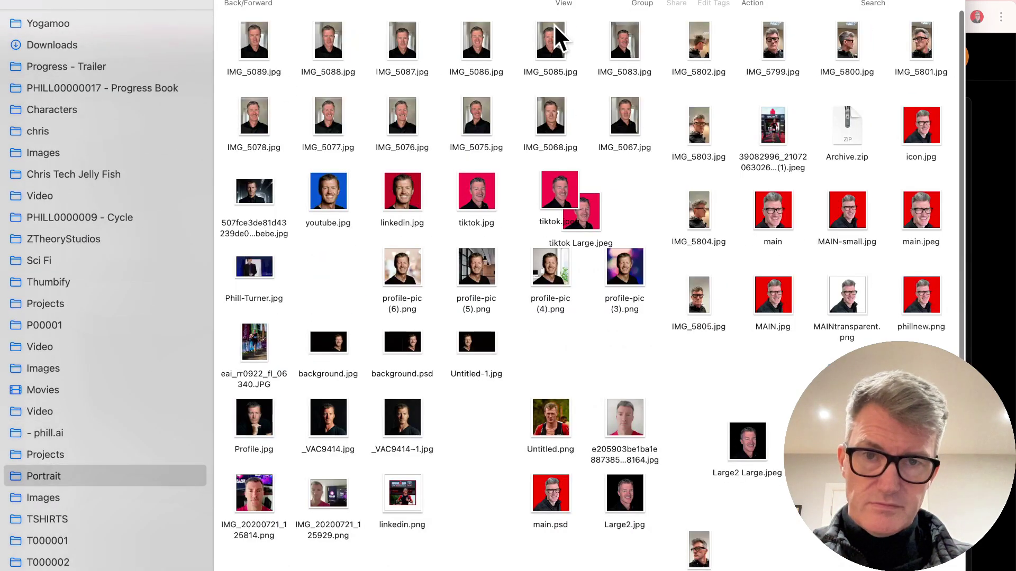
pyautogui.doubleClick(772, 41)
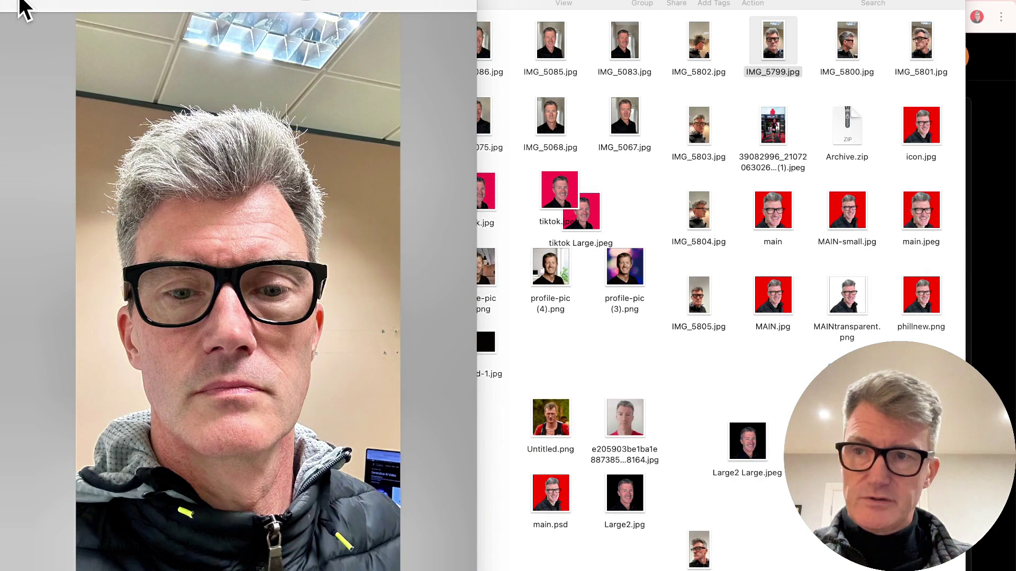
pyautogui.click(20, 3)
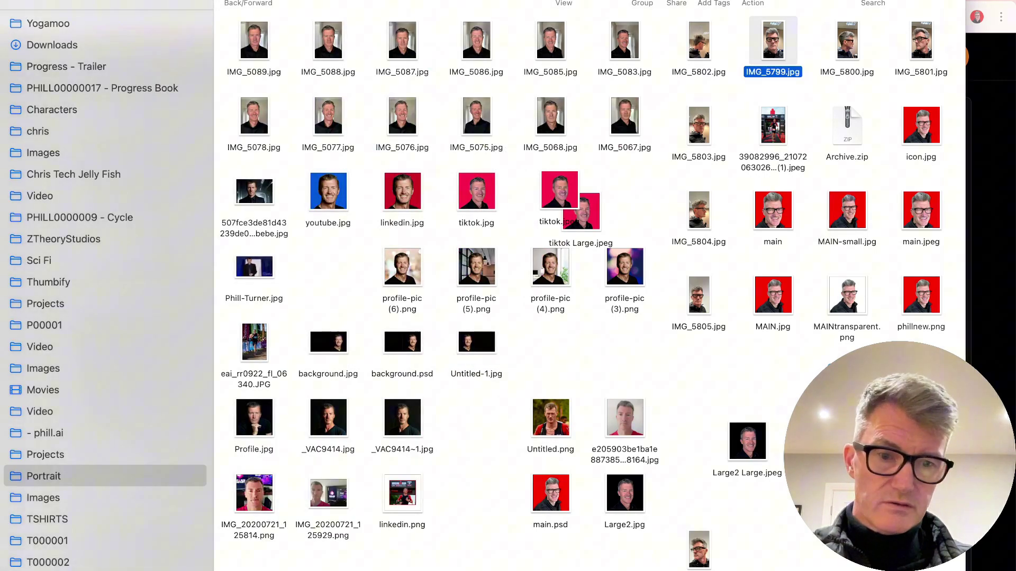
pyautogui.click(20, 3)
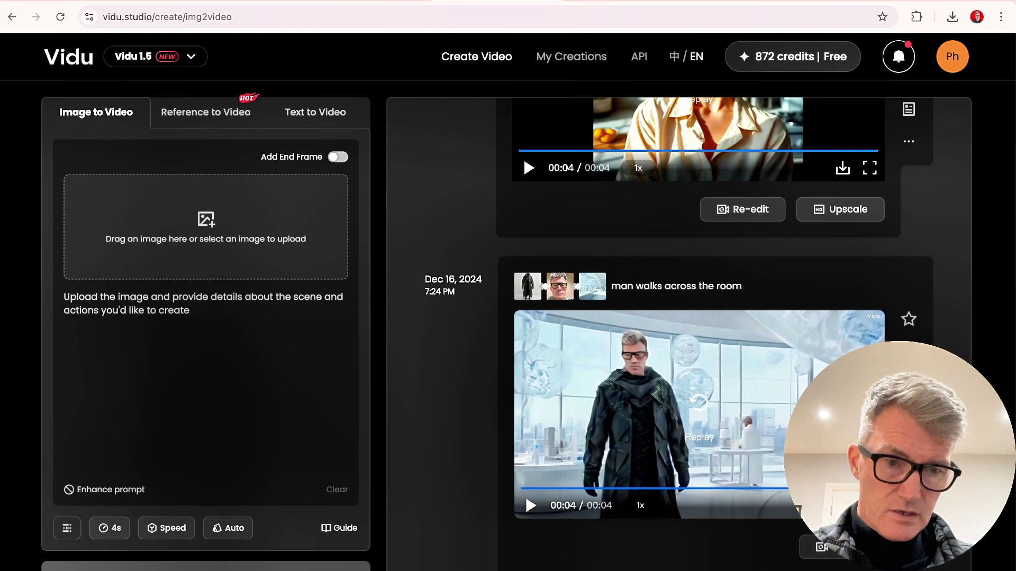
pyautogui.click(869, 505)
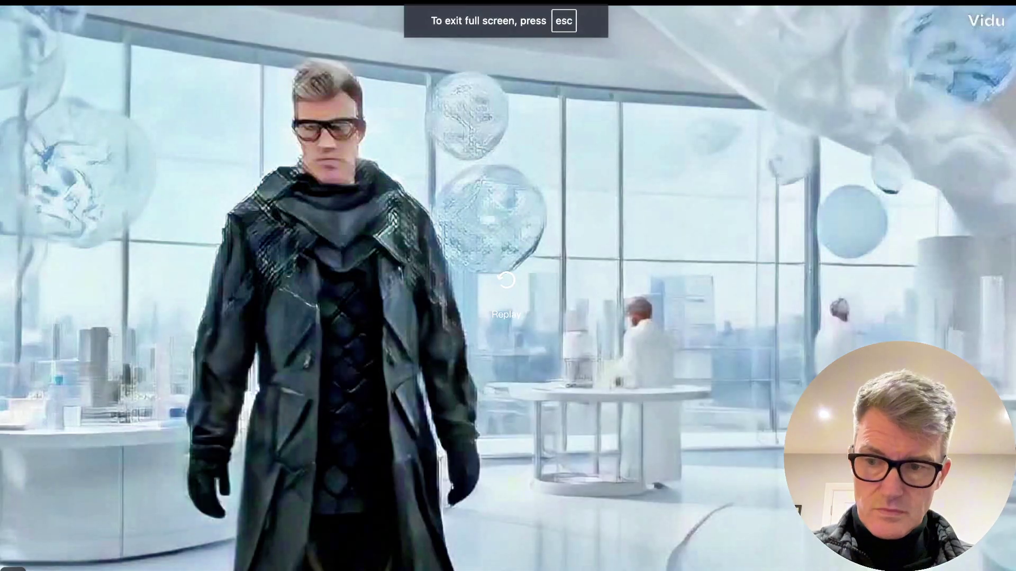
pyautogui.click(506, 280)
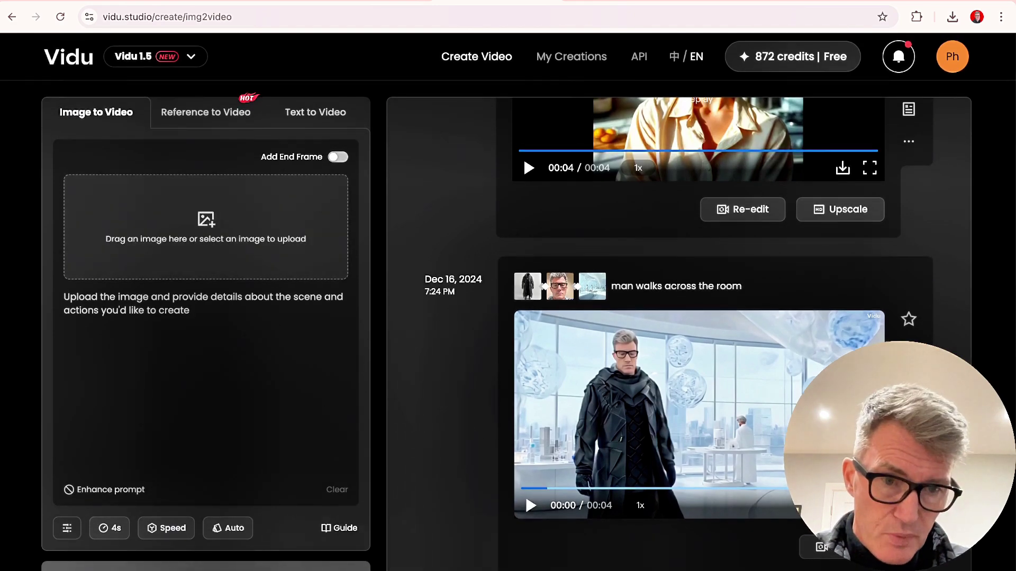
pyautogui.click(869, 506)
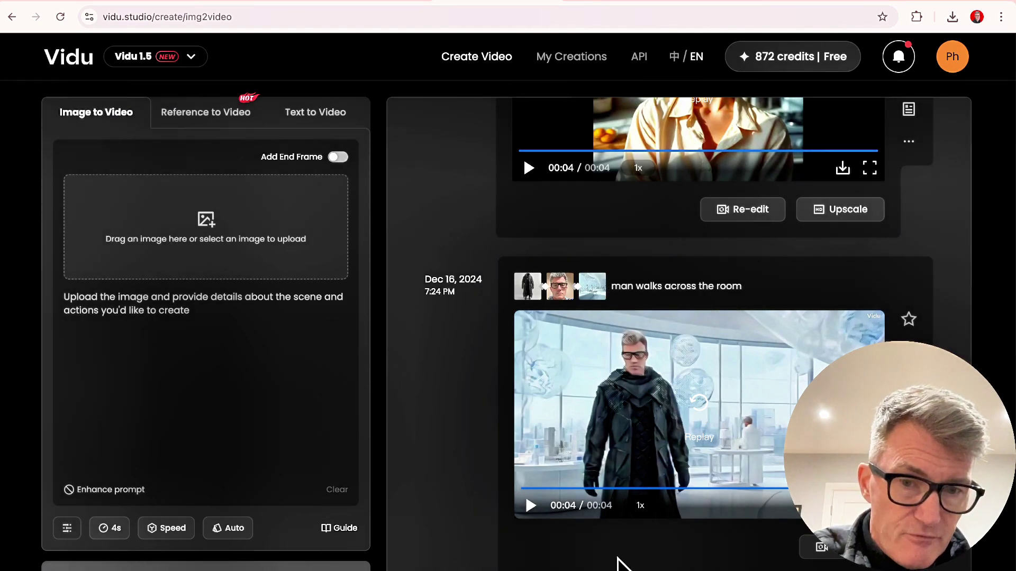
# Check the available clip durations and toggle from Text to Video back to Image to Video.
pyautogui.click(106, 535)
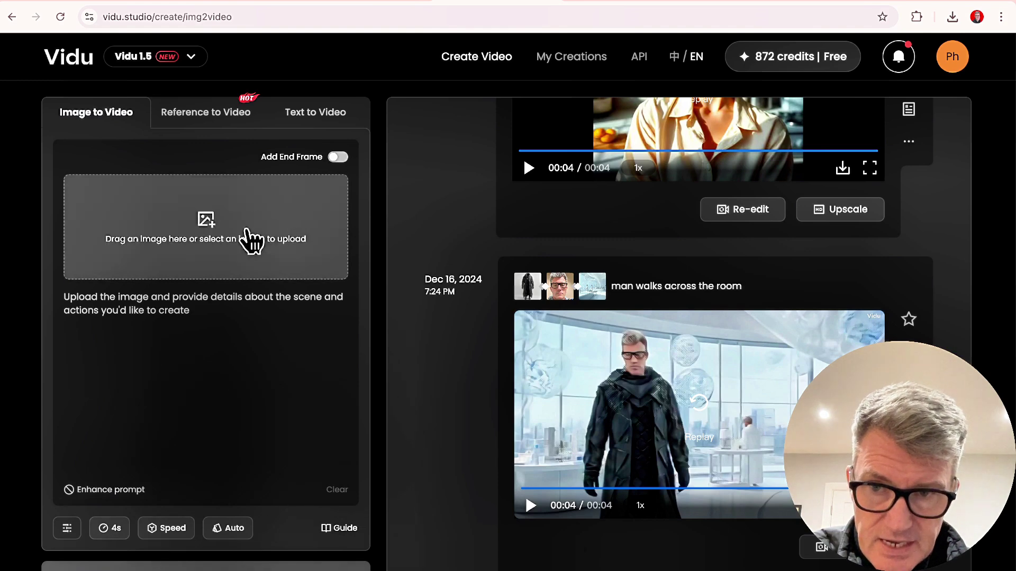
pyautogui.click(329, 113)
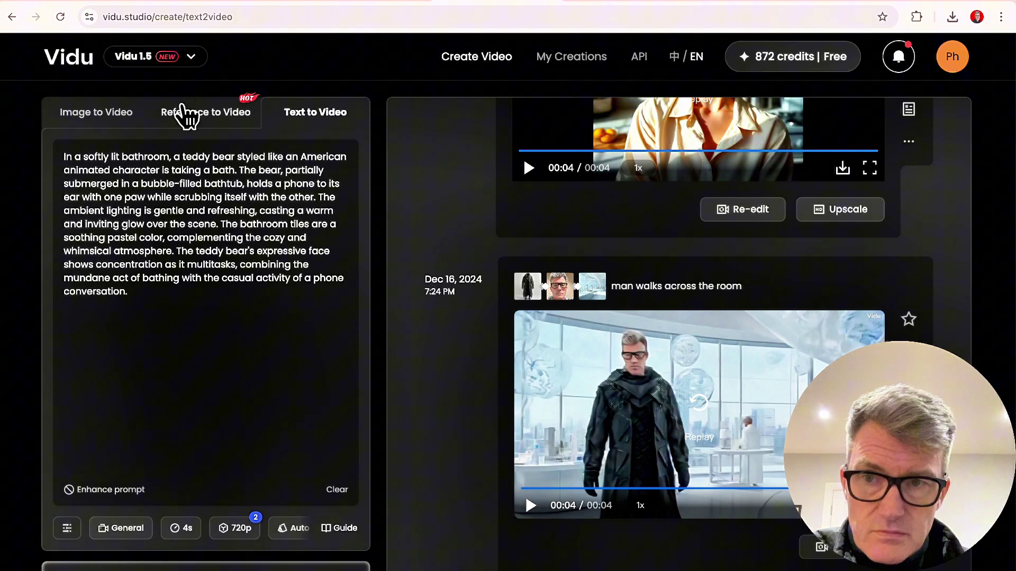
pyautogui.click(103, 117)
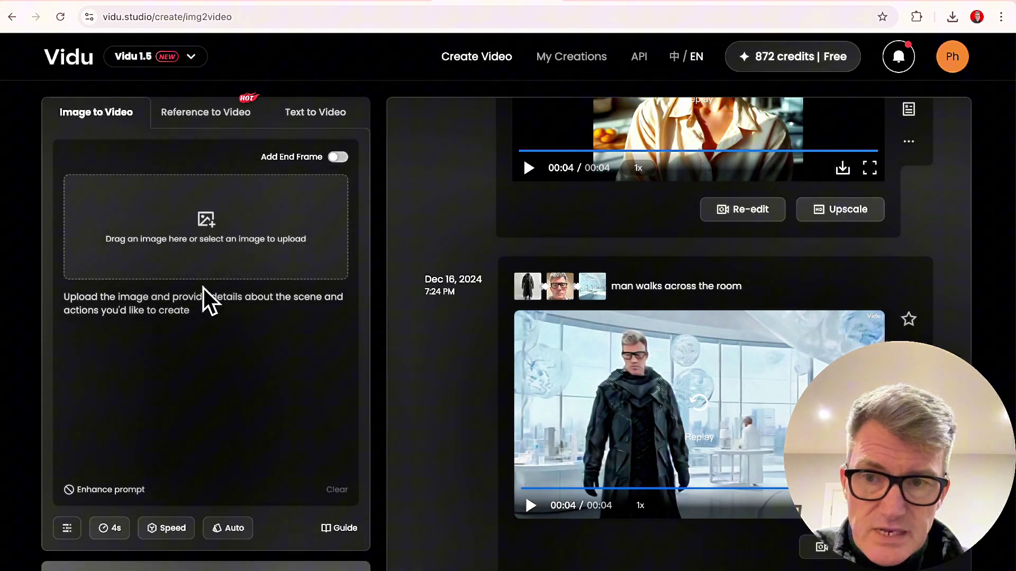
# Open the image upload picker and browse the Downloads folder.
pyautogui.click(210, 223)
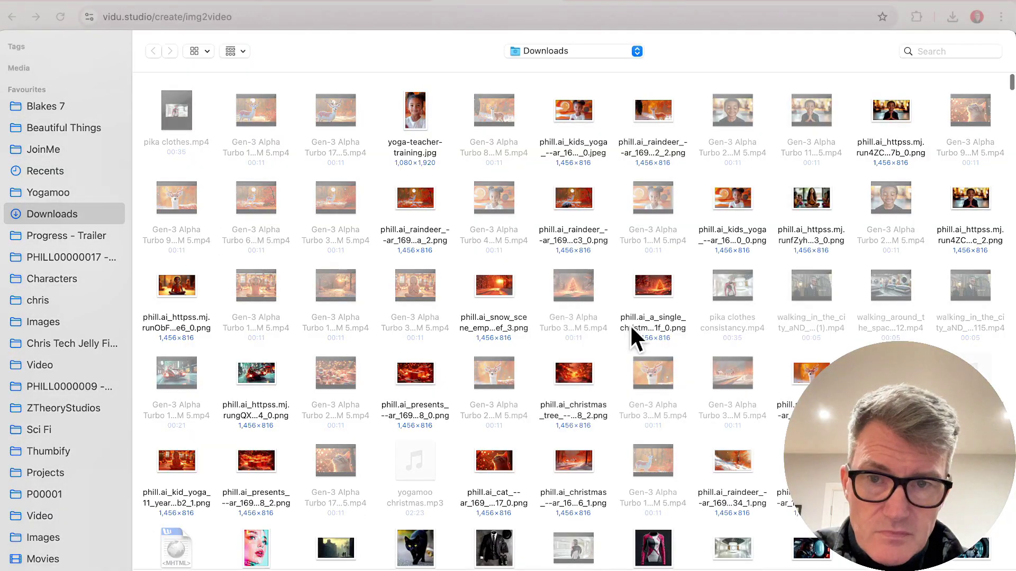
pyautogui.scroll(-10, 555, 263)
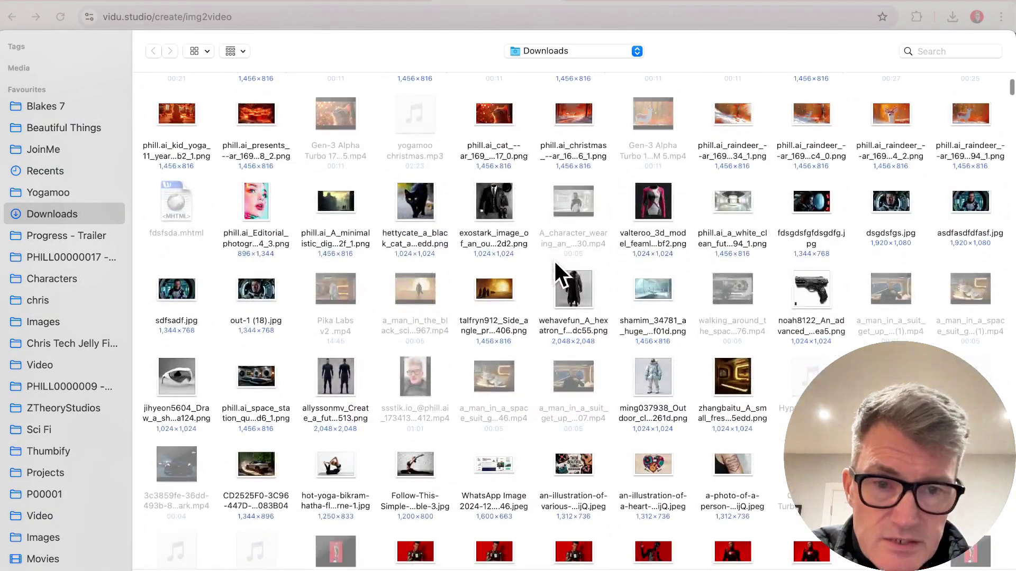
pyautogui.scroll(-5, 554, 263)
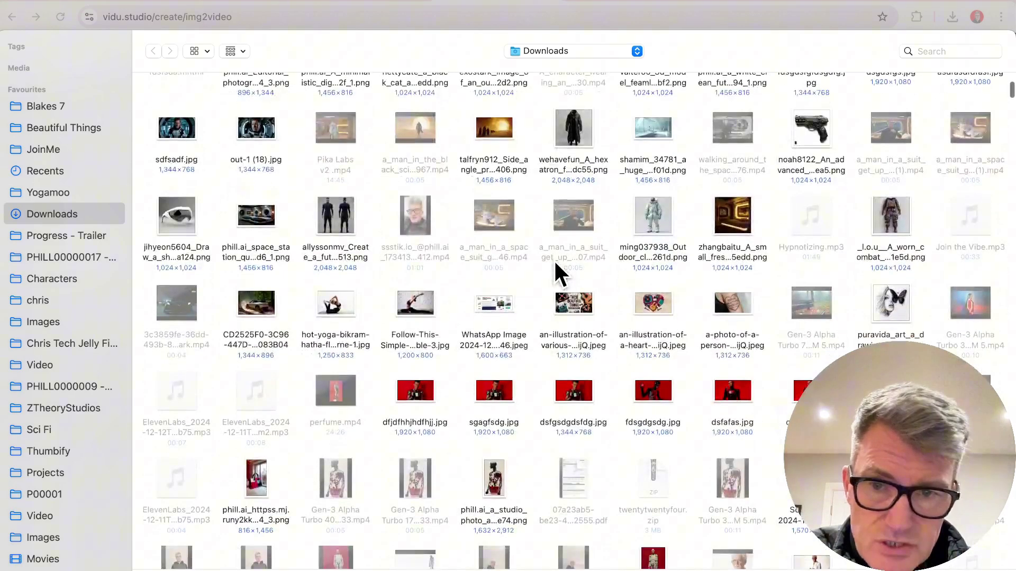
pyautogui.scroll(-15, 555, 271)
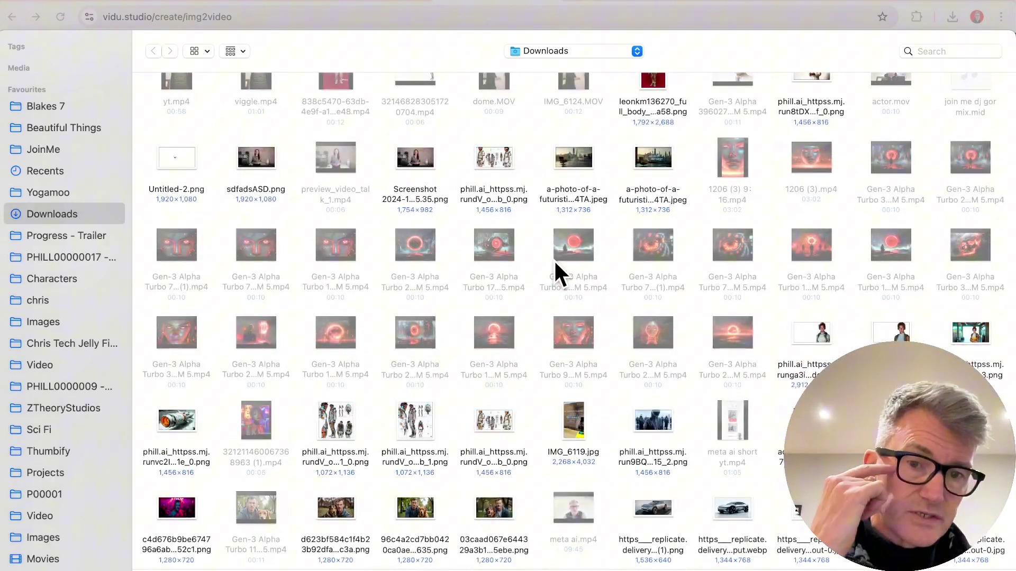
pyautogui.scroll(-5, 554, 259)
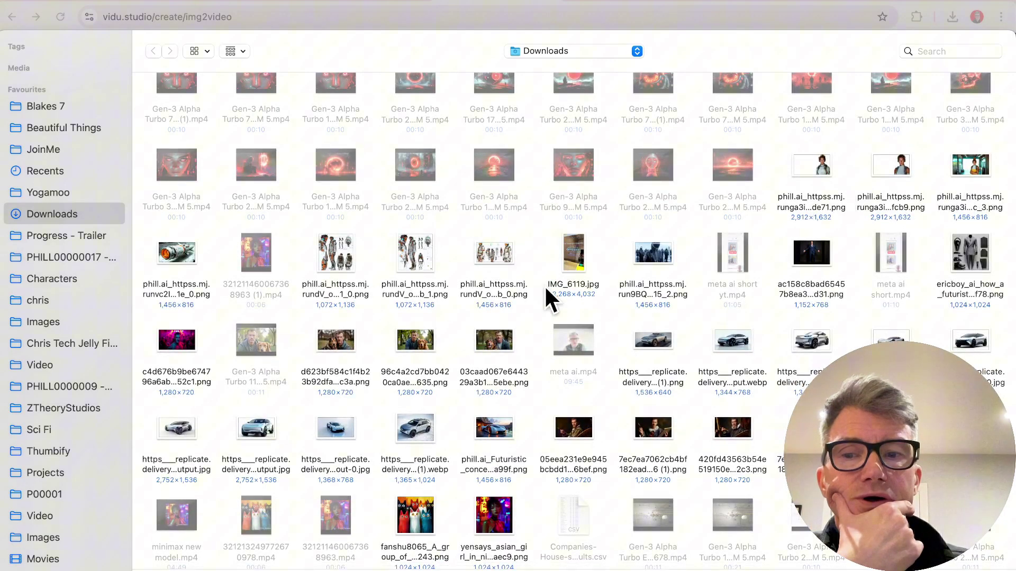
# Upload the man-and-dog photo and start the prompt with 'Man and his dog'.
pyautogui.doubleClick(341, 344)
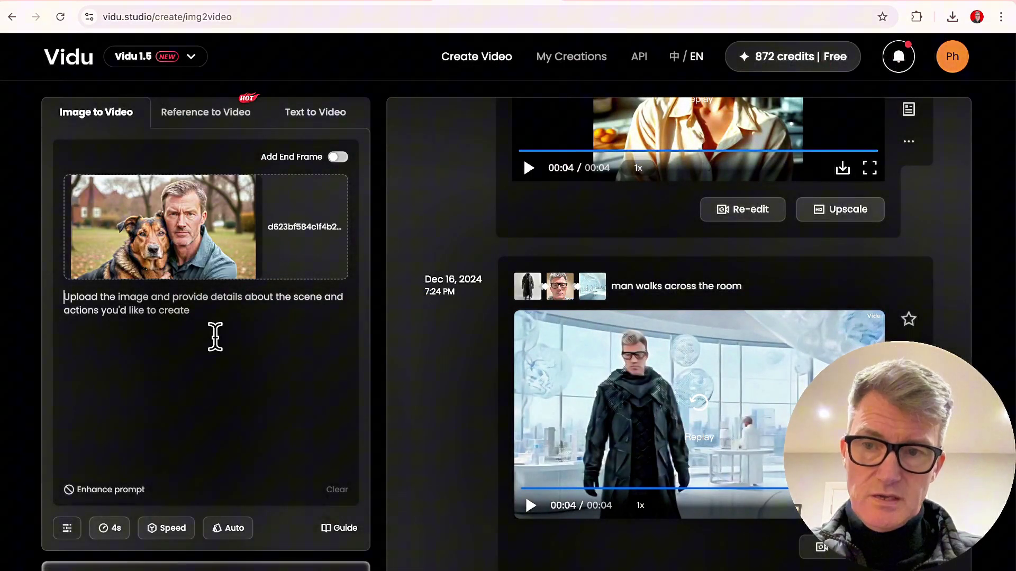
pyautogui.write('Ma')
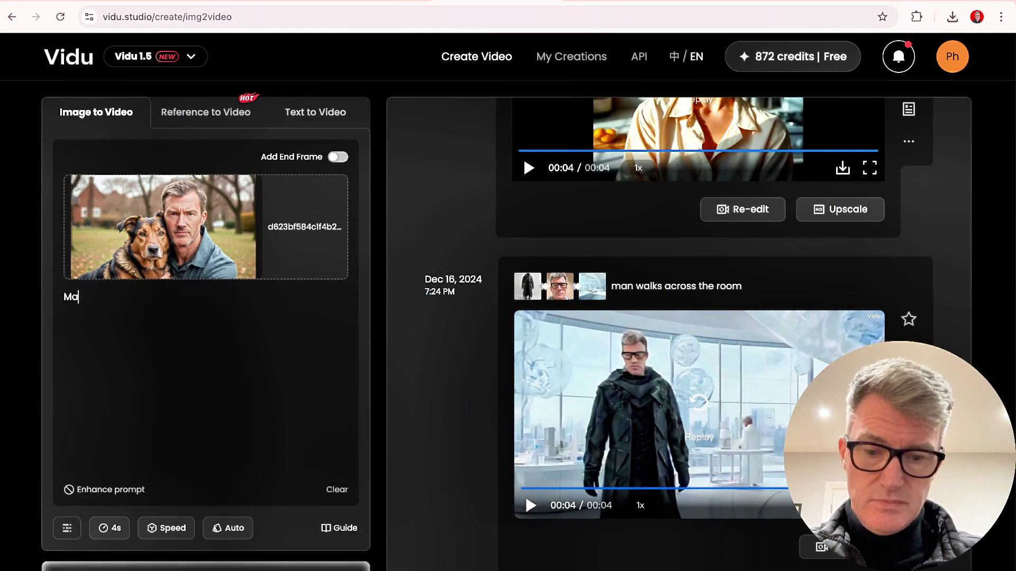
pyautogui.write('n and his d')
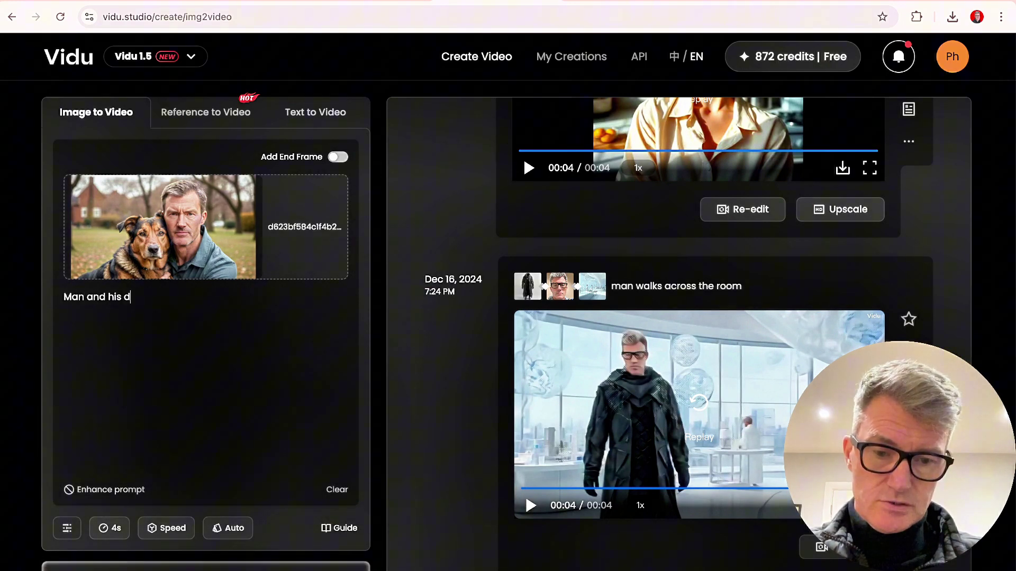
pyautogui.write('og looking at the camera')
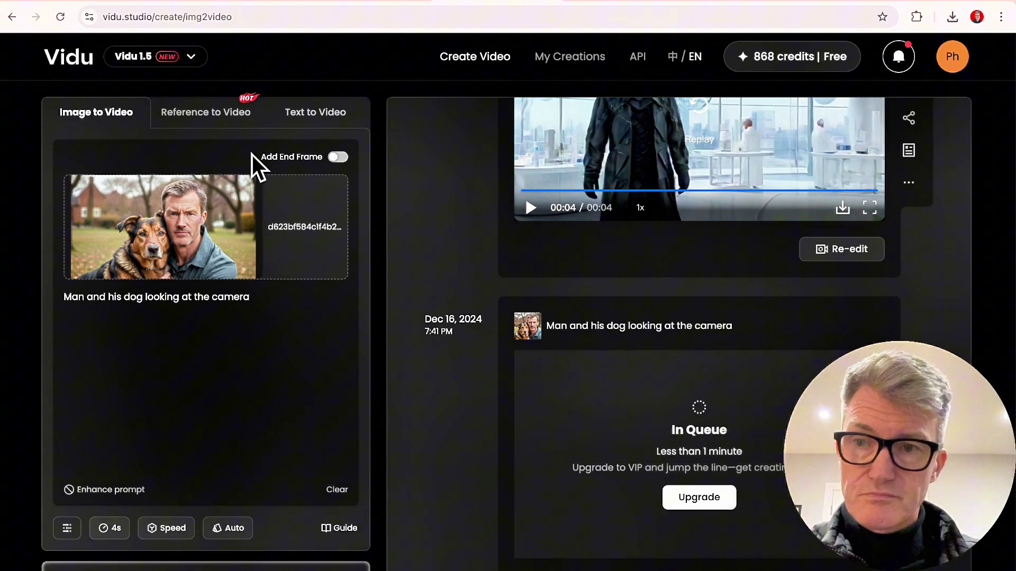
# In Reference to Video, remove the room and coat references and open a new browser tab.
pyautogui.click(221, 114)
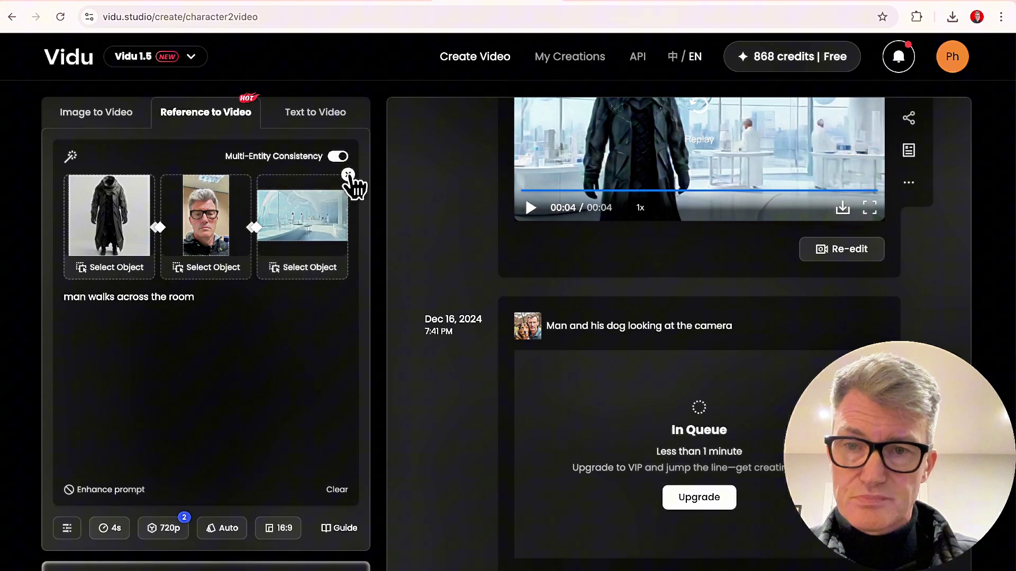
pyautogui.click(348, 176)
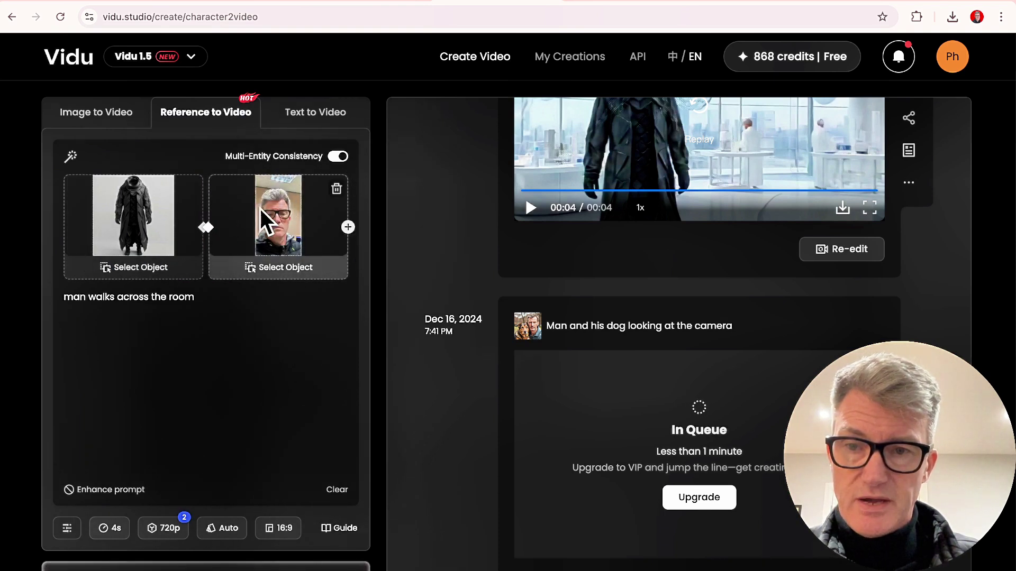
pyautogui.click(191, 190)
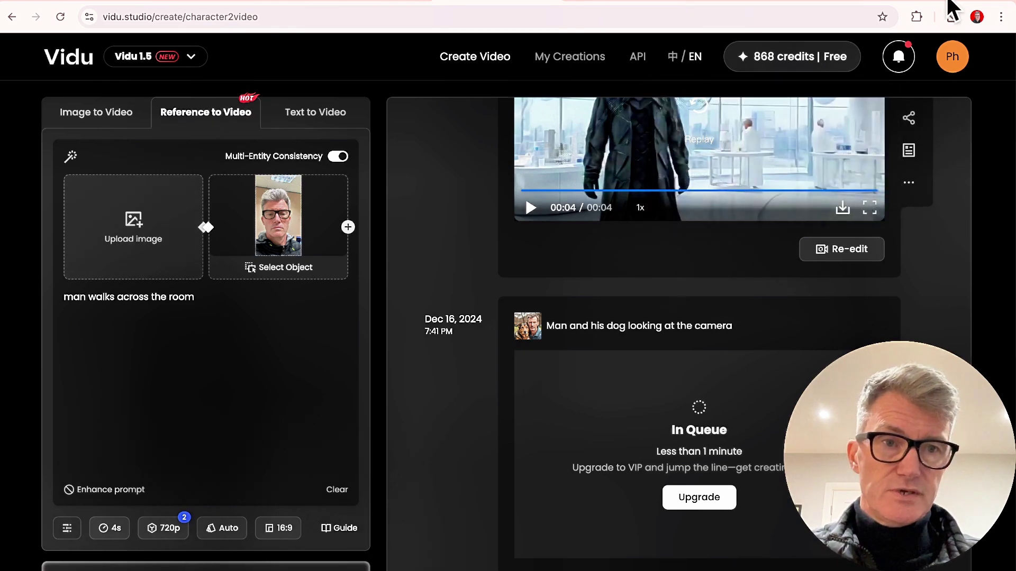
pyautogui.hotkey('ctrl', 't')
# Go to midjourney.com and browse the 'sci fi' Explore results.
pyautogui.write('midjourne')
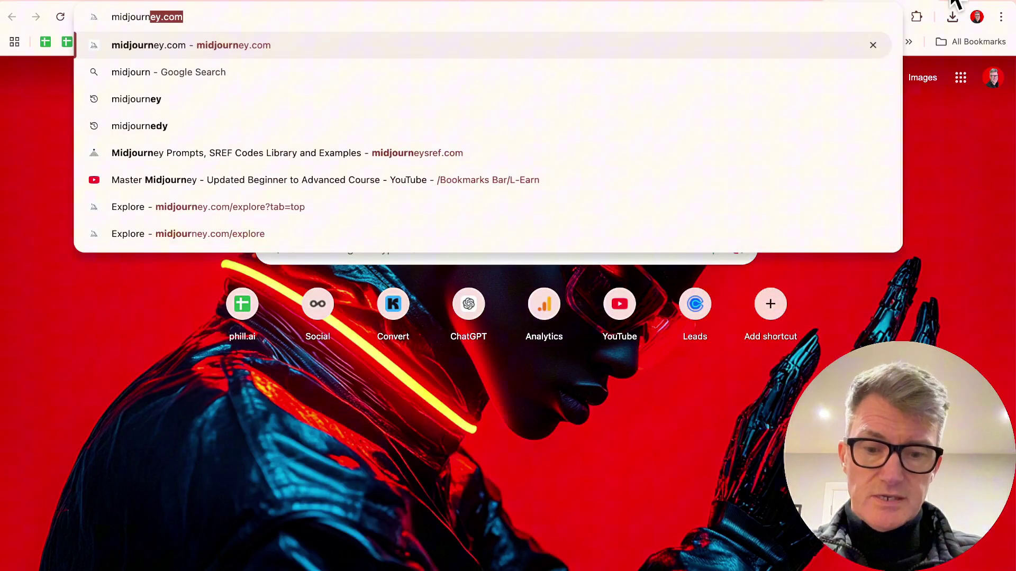
pyautogui.write('y')
pyautogui.press('Return')
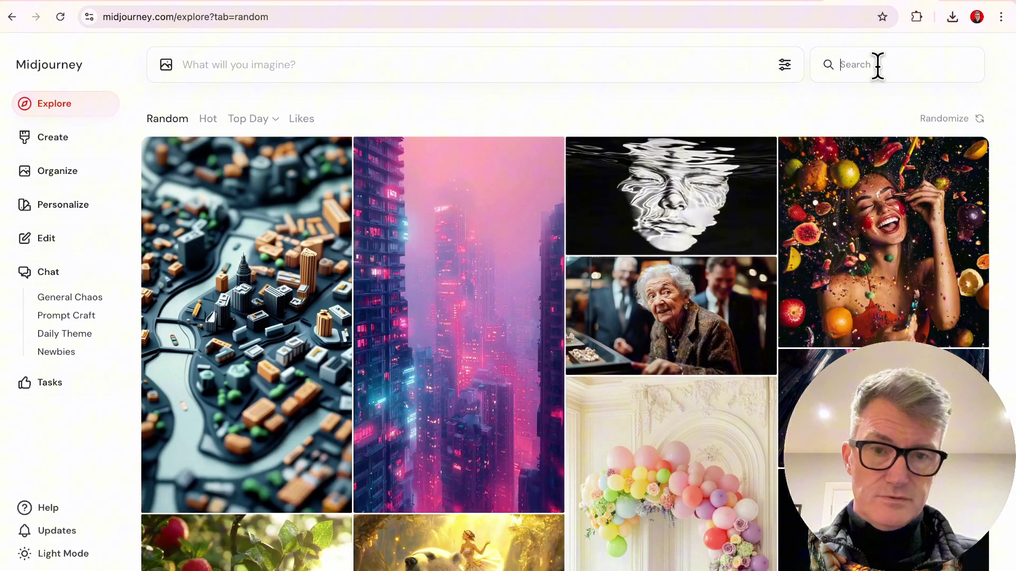
pyautogui.write('sci fi')
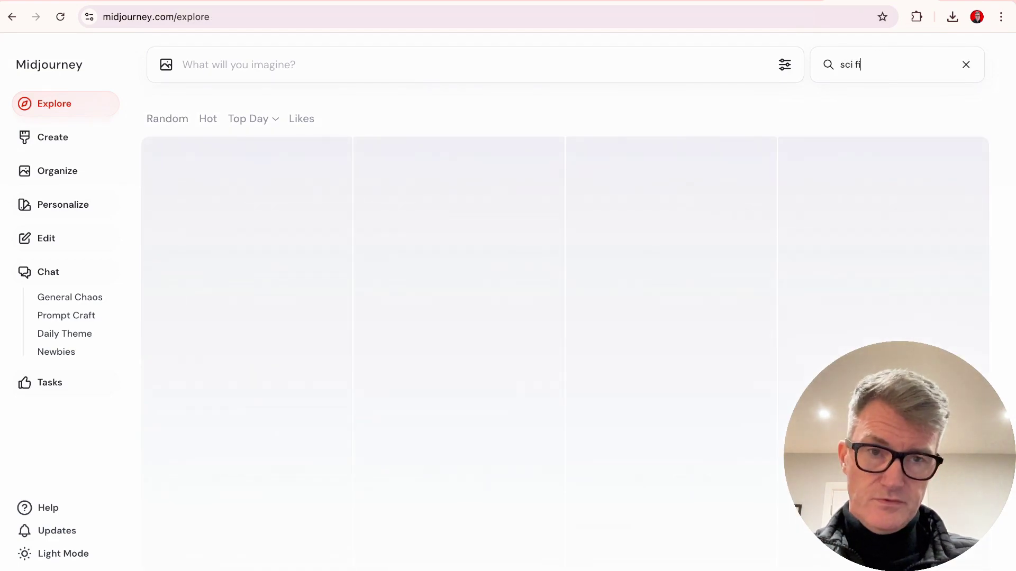
pyautogui.scroll(-6, 647, 510)
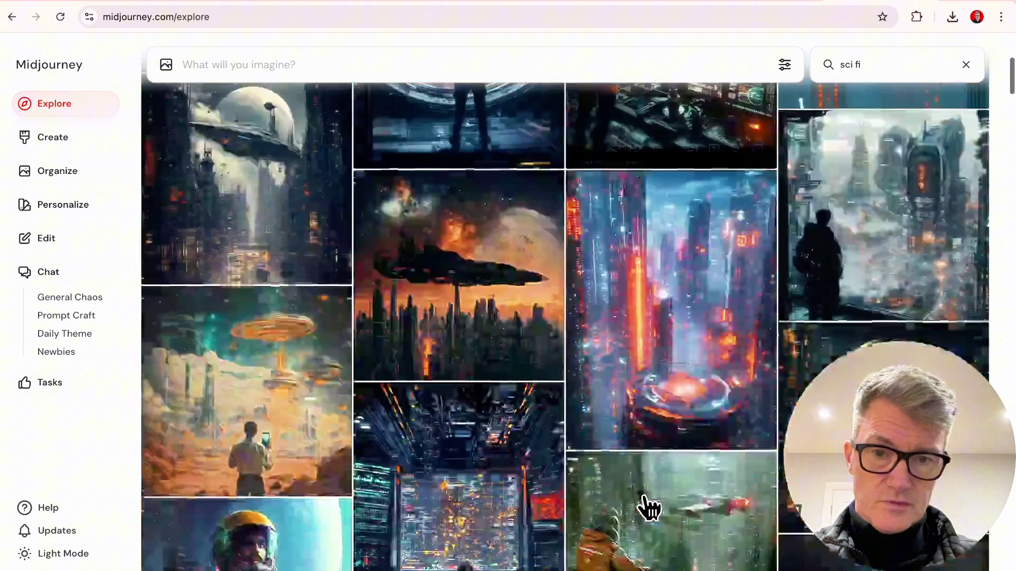
pyautogui.scroll(-15, 646, 511)
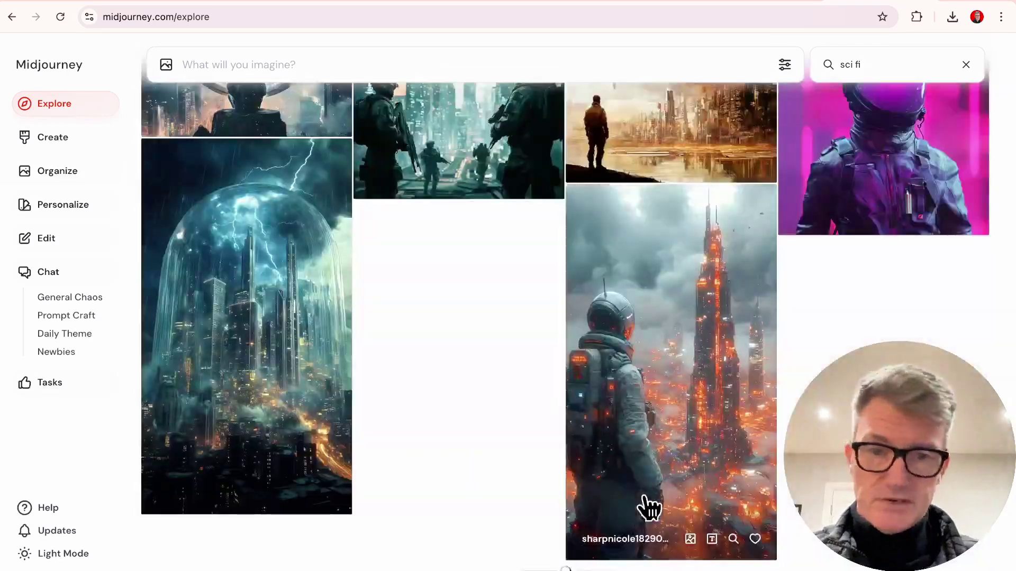
pyautogui.scroll(-15, 650, 508)
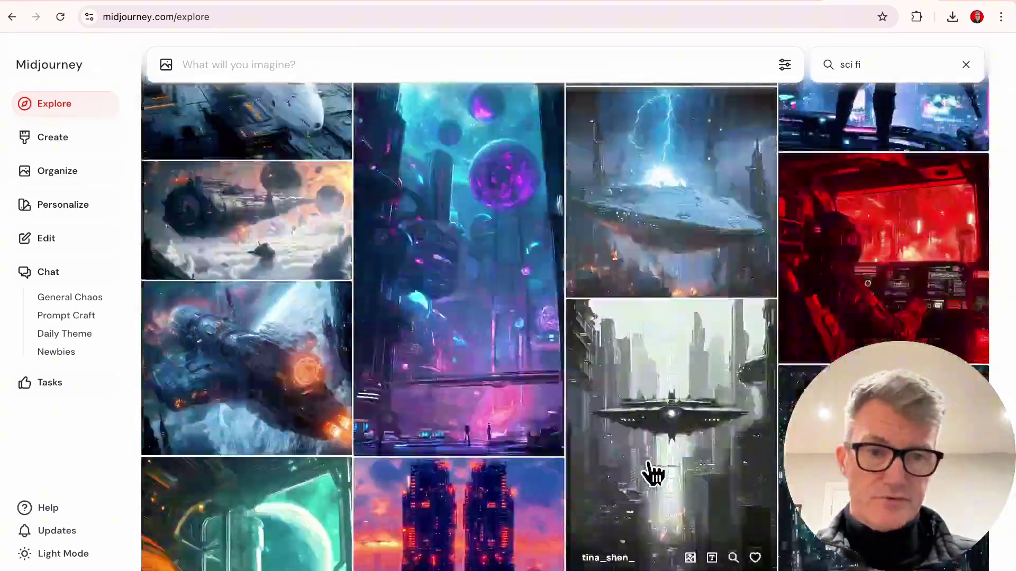
pyautogui.scroll(-15, 652, 473)
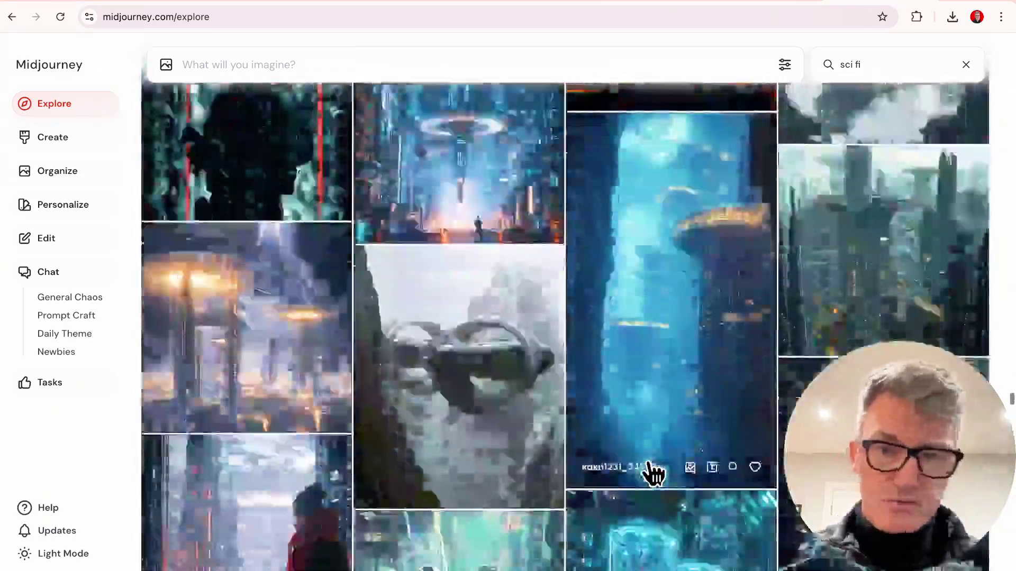
pyautogui.scroll(-15, 654, 473)
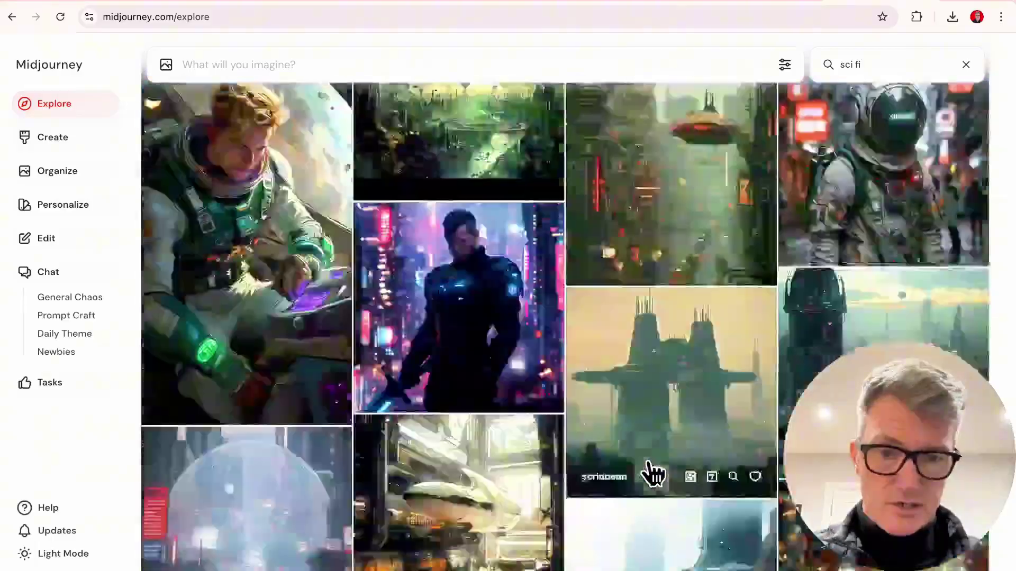
pyautogui.scroll(-10, 653, 472)
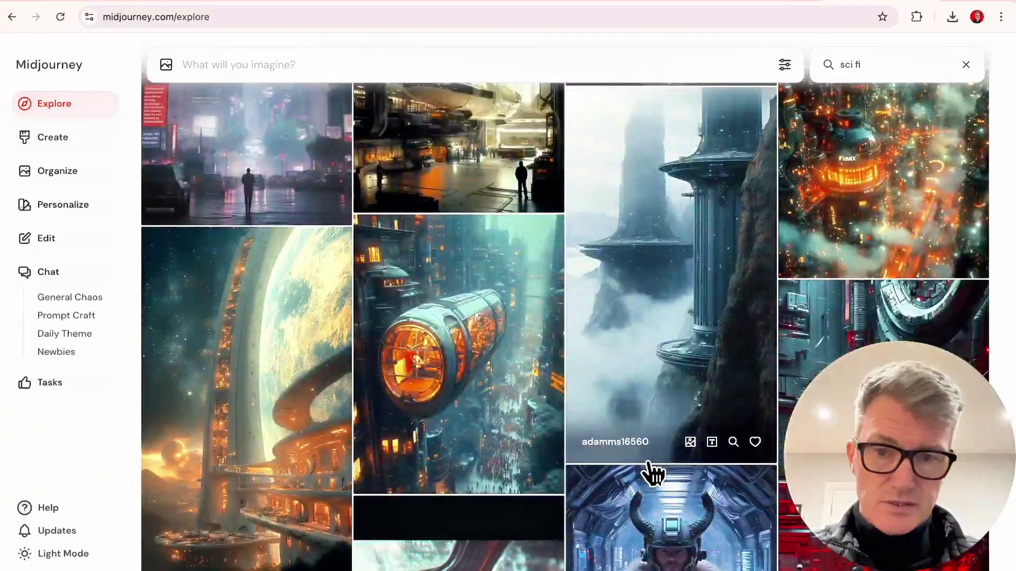
pyautogui.scroll(-12, 651, 473)
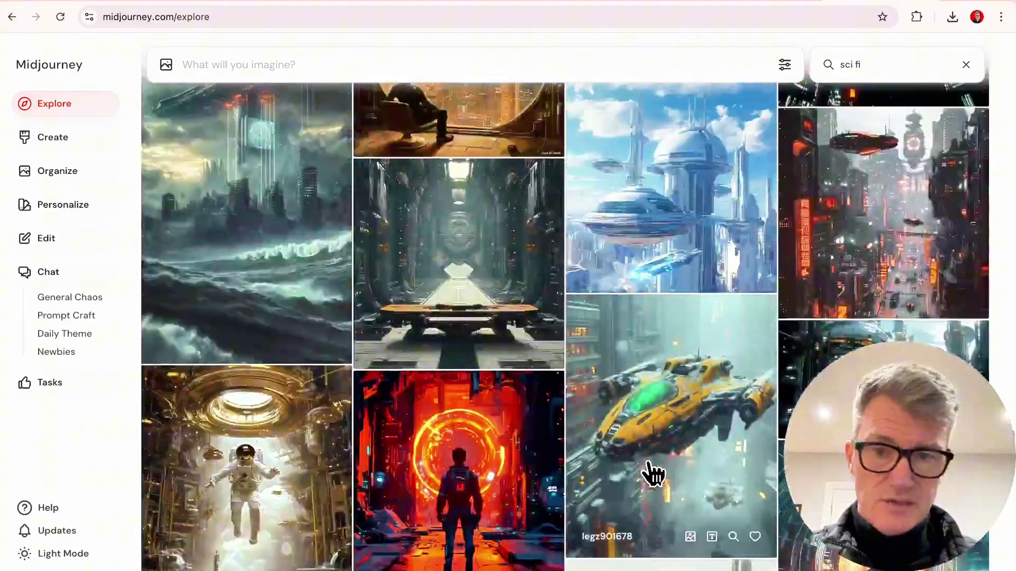
# Download the sci-fi corridor image with the long table as a PNG.
pyautogui.click(481, 255)
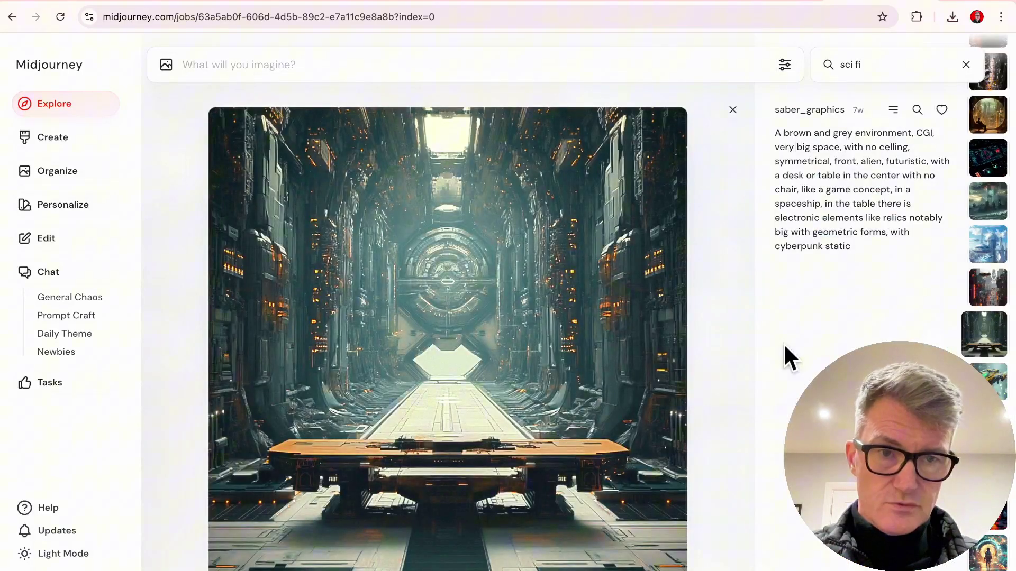
pyautogui.click(893, 110)
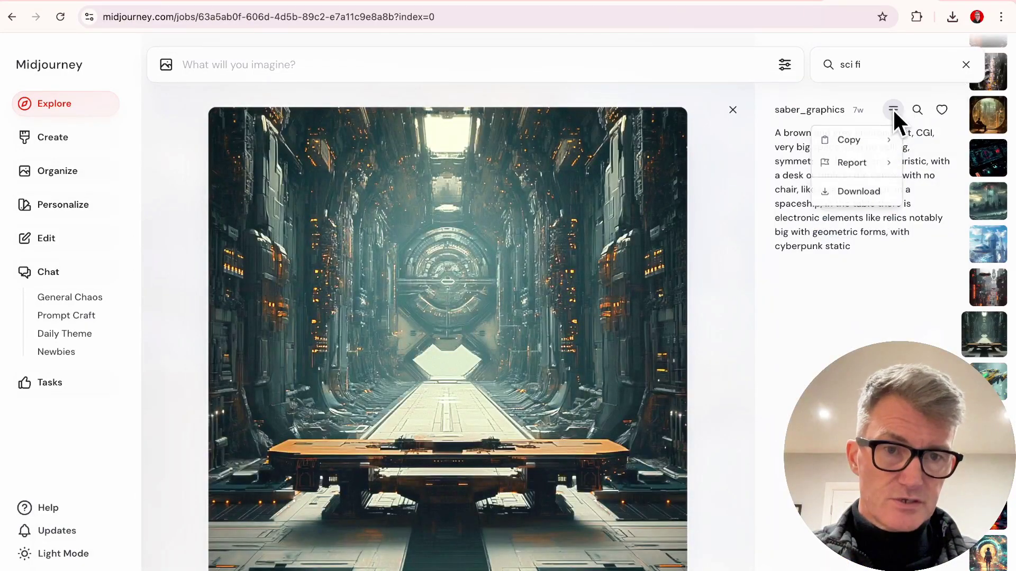
pyautogui.click(848, 196)
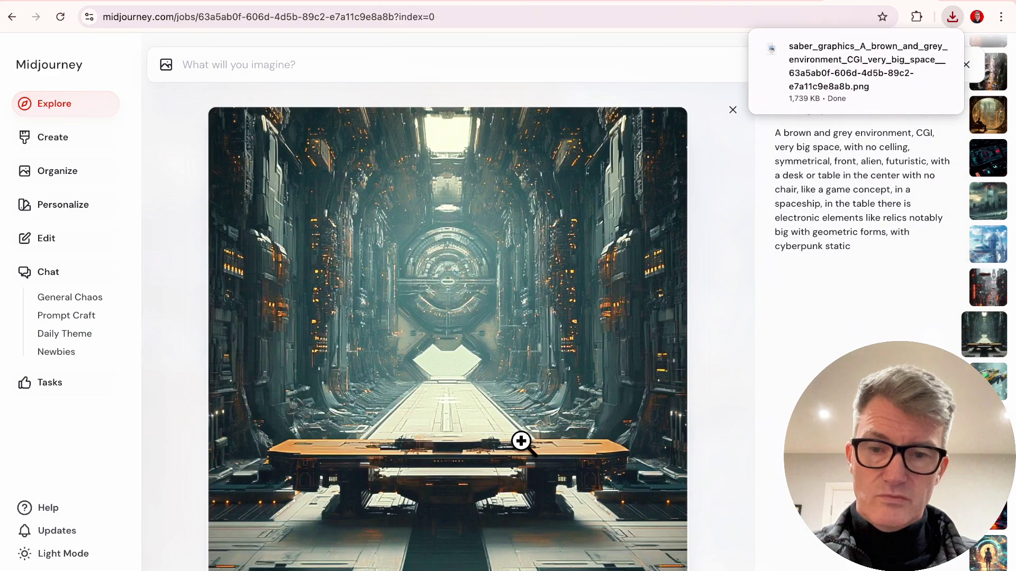
# Refine the Midjourney Explore search to 'sci fi clothes' and browse the futuristic outfit results.
pyautogui.click(434, 2)
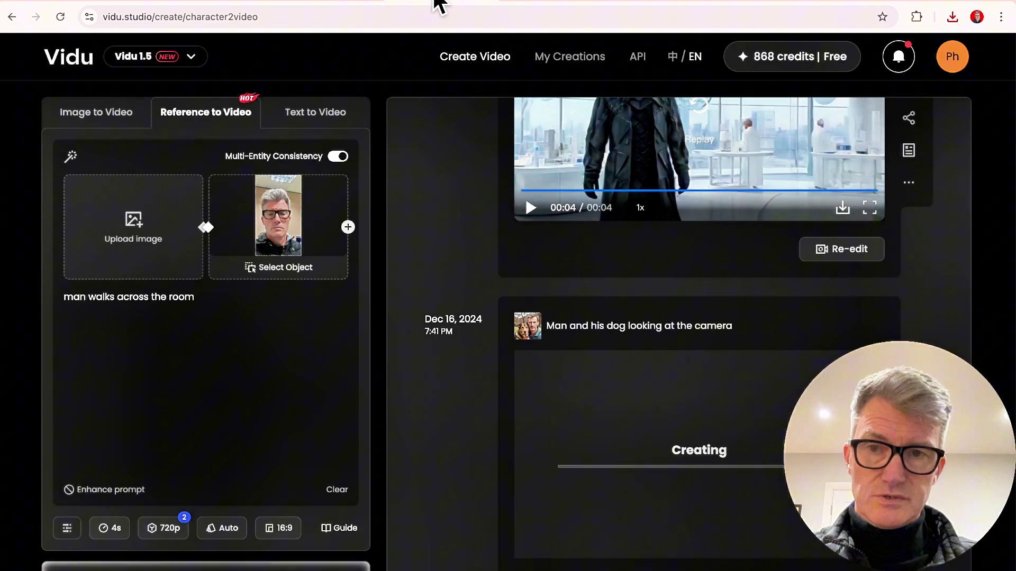
pyautogui.click(889, 2)
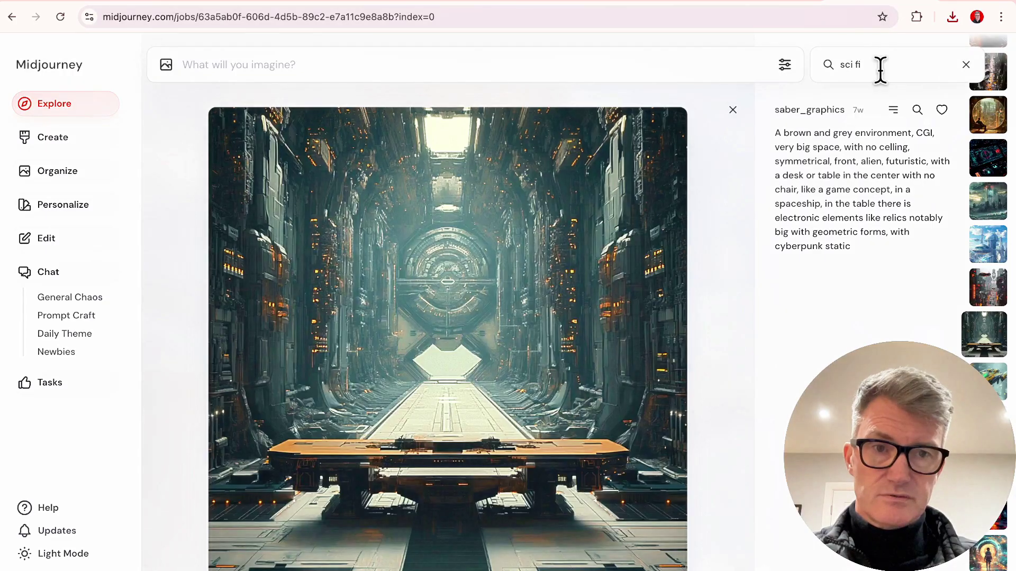
pyautogui.write('clothes')
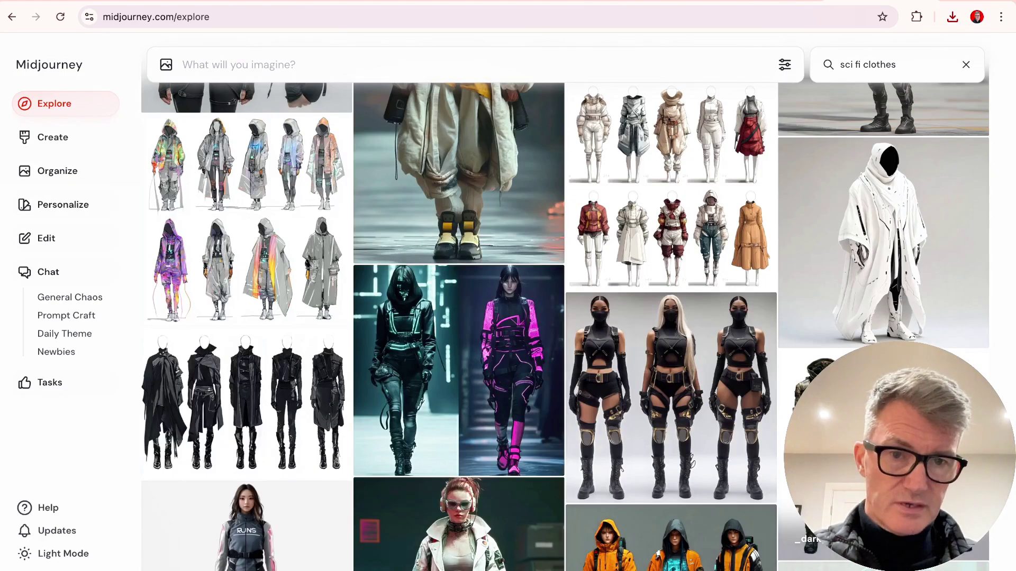
pyautogui.scroll(-10, 595, 383)
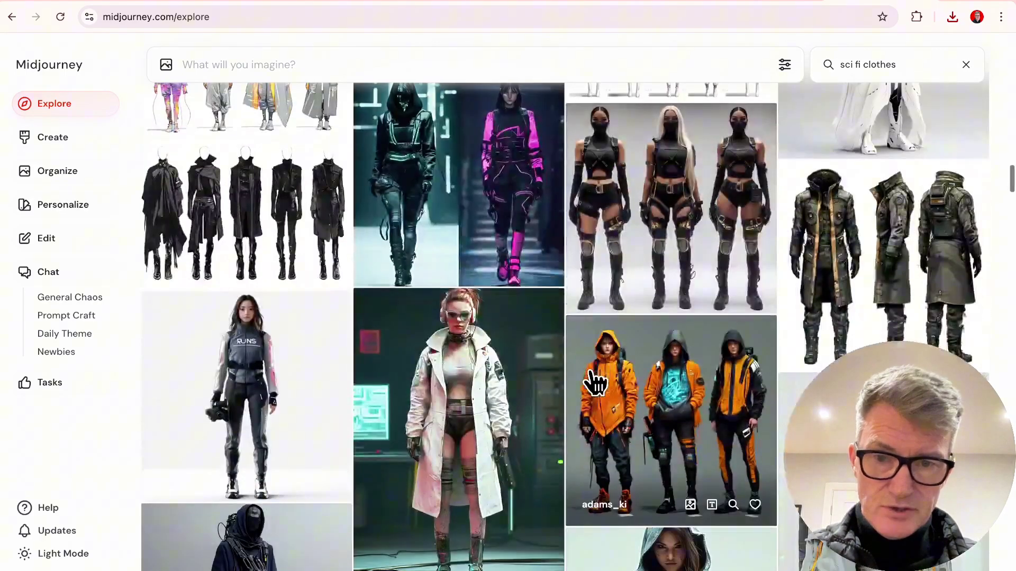
pyautogui.scroll(-8, 594, 380)
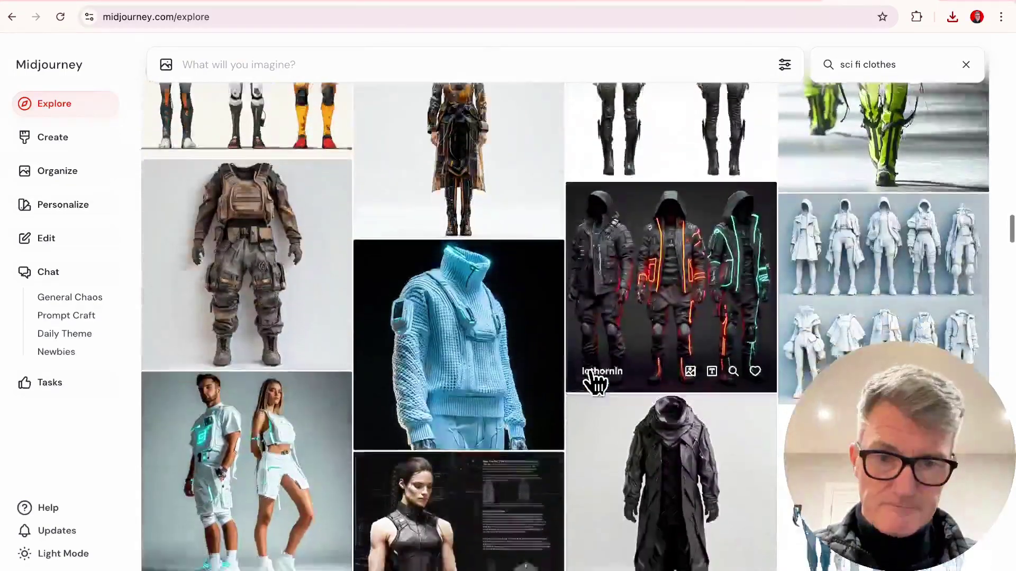
pyautogui.scroll(3, 635, 401)
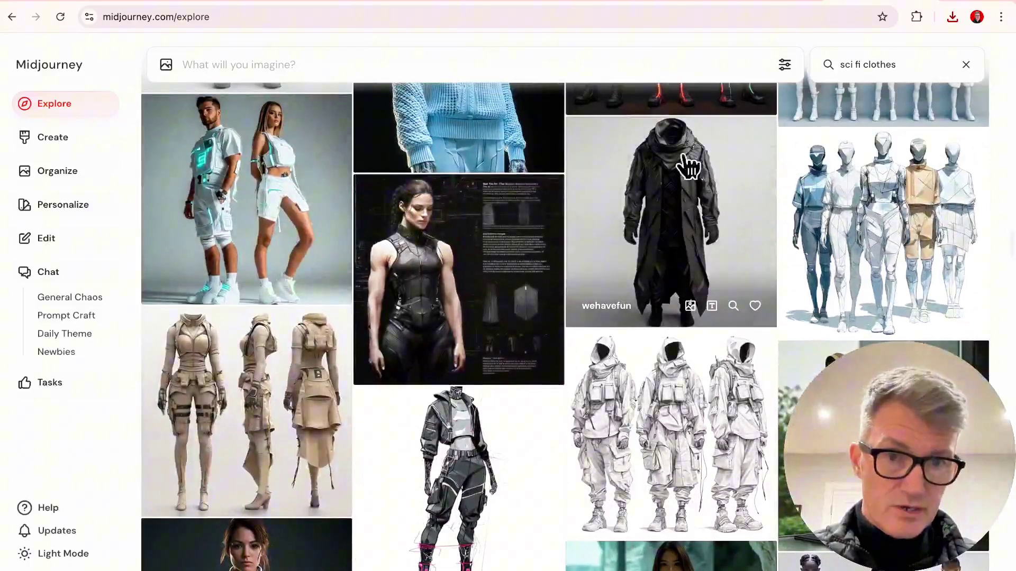
pyautogui.scroll(-6, 447, 470)
pyautogui.scroll(-5, 447, 470)
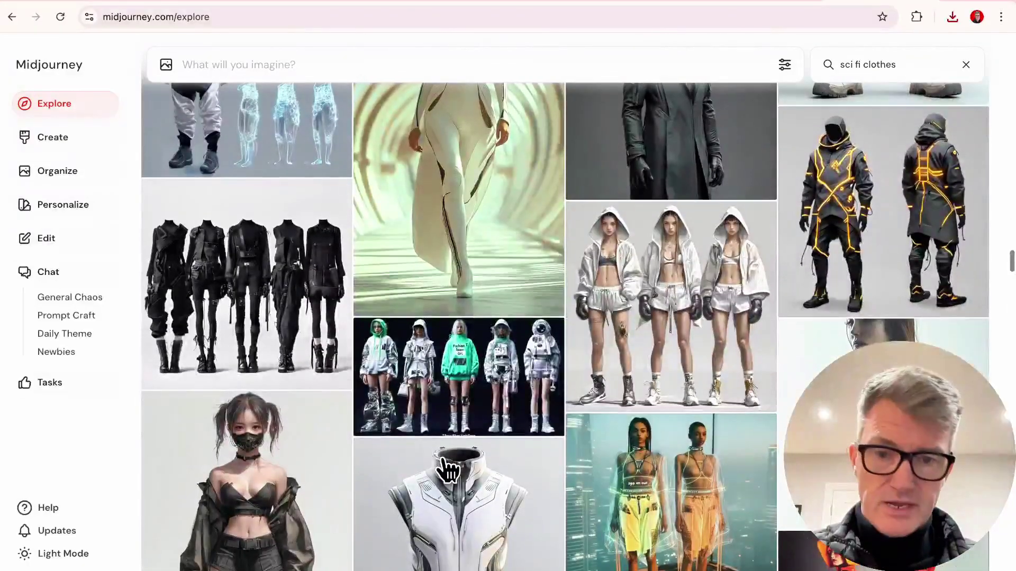
pyautogui.scroll(-6, 447, 469)
pyautogui.scroll(-5, 447, 470)
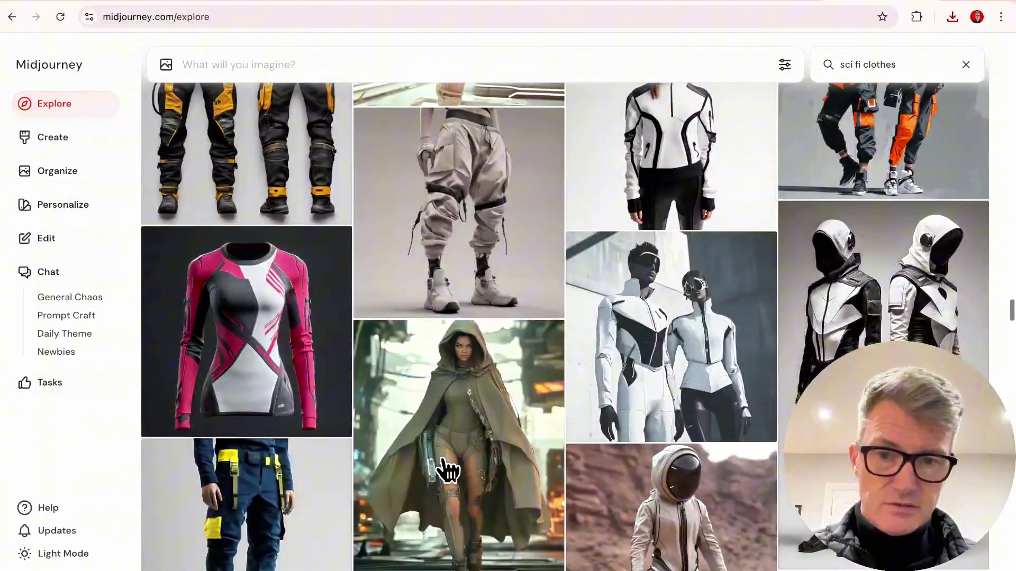
pyautogui.scroll(-2, 447, 470)
pyautogui.scroll(-12, 447, 470)
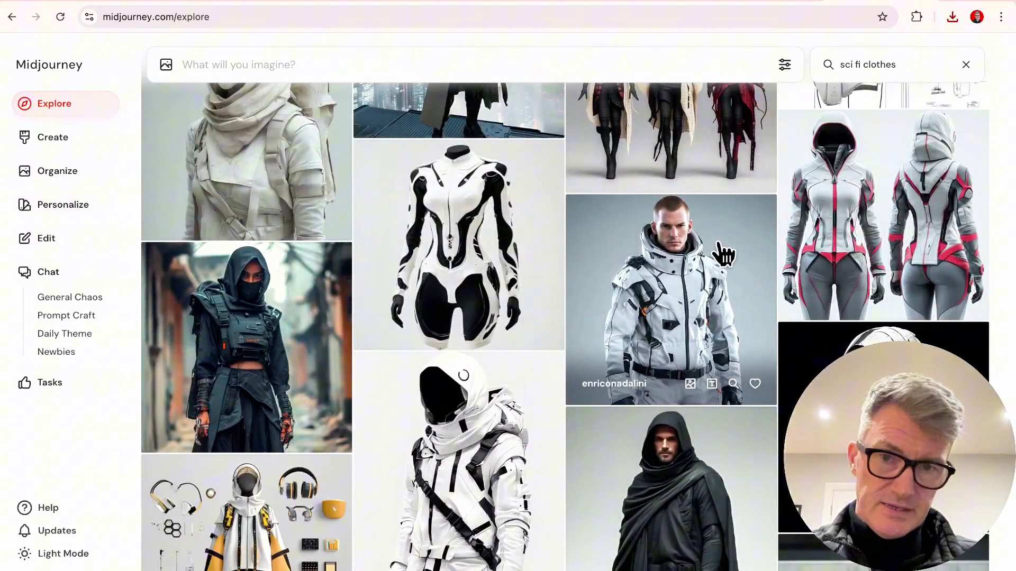
# Resubmit the white bionic bodysuit image's prompt as 'Bionic clothing for men --v 6.1'.
pyautogui.click(502, 300)
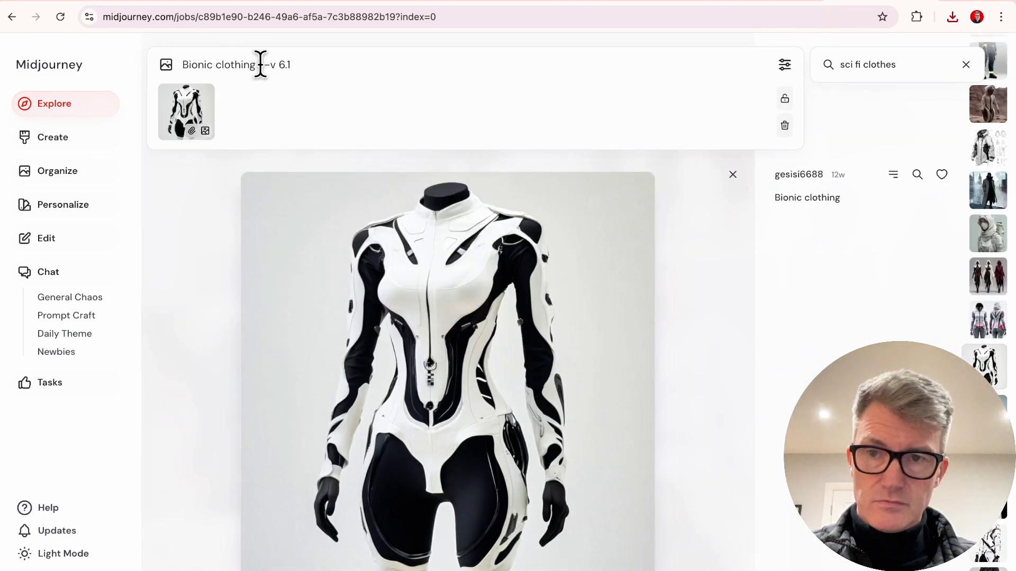
pyautogui.write('for men')
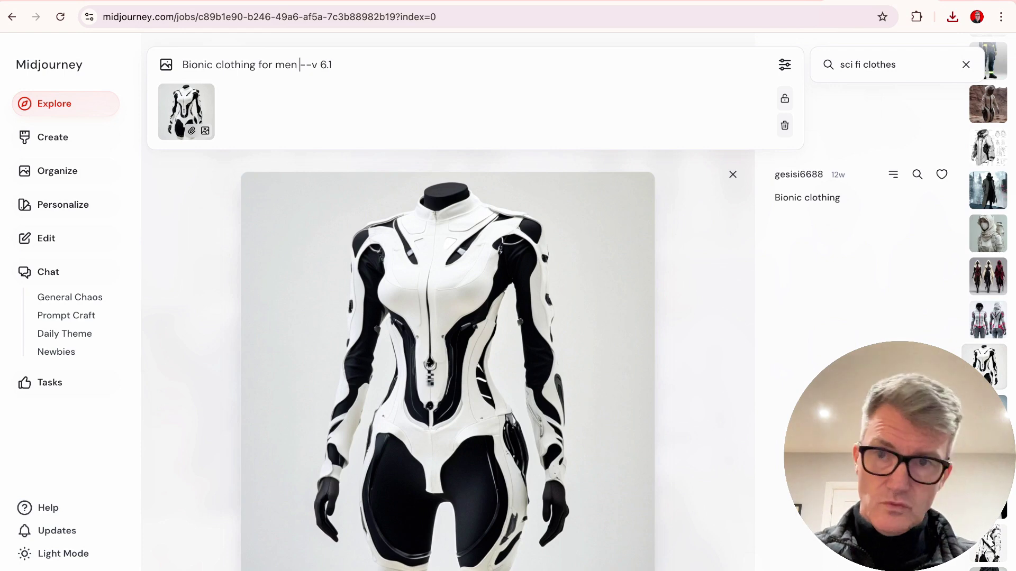
pyautogui.press('Return')
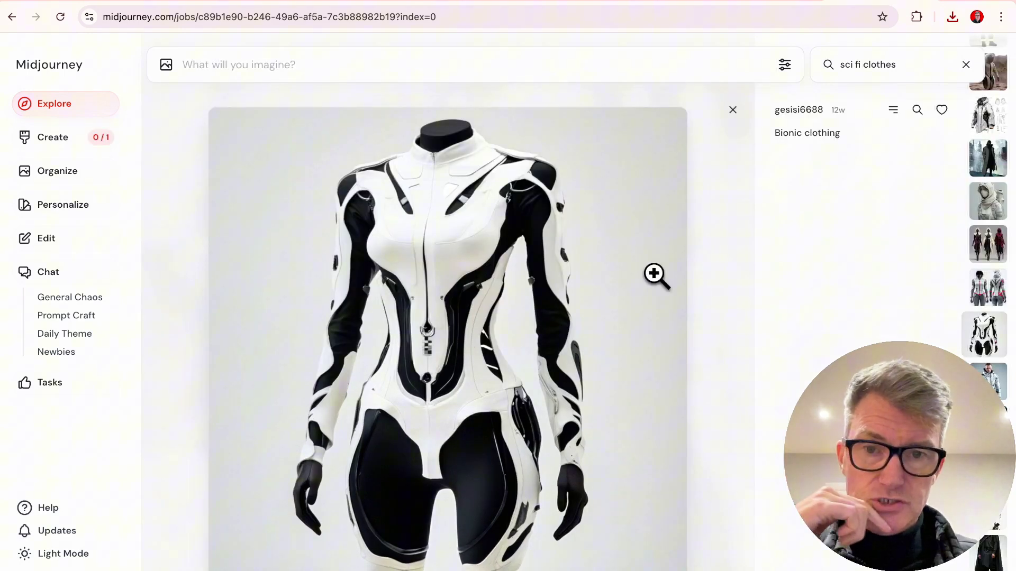
# Check the generating job and its image settings in Create, then return to Vidu.
pyautogui.click(49, 141)
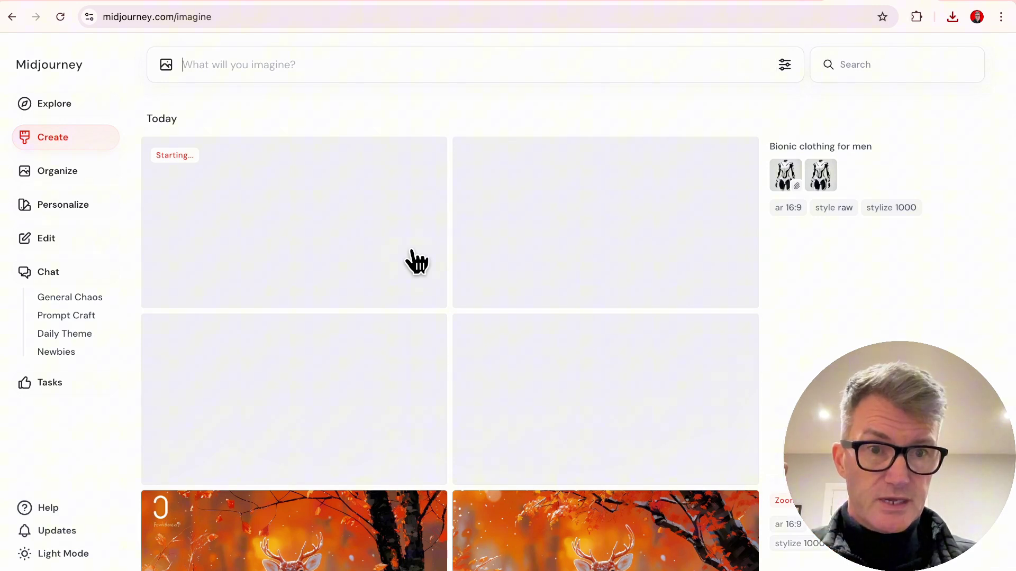
pyautogui.click(785, 64)
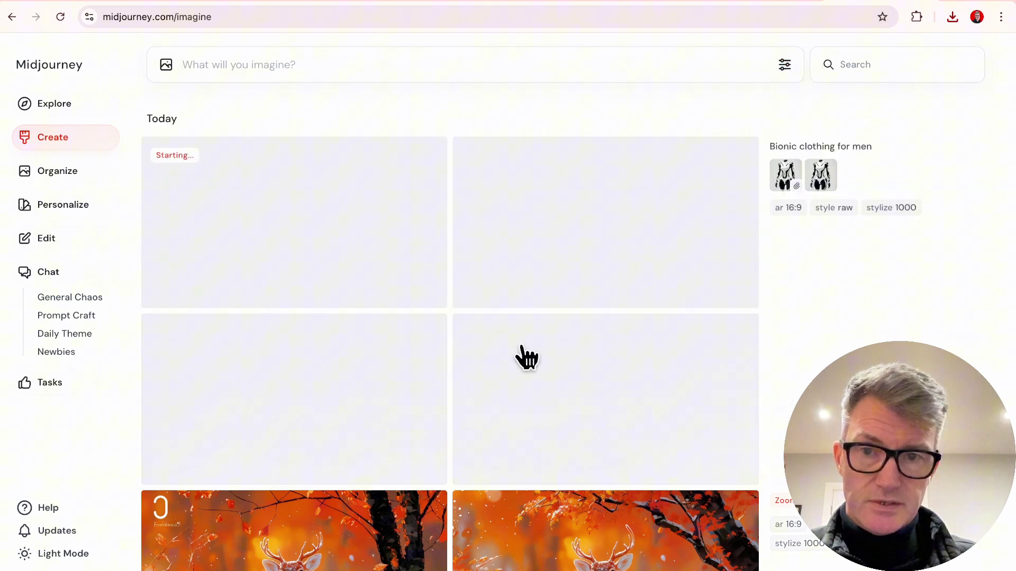
pyautogui.click(430, 2)
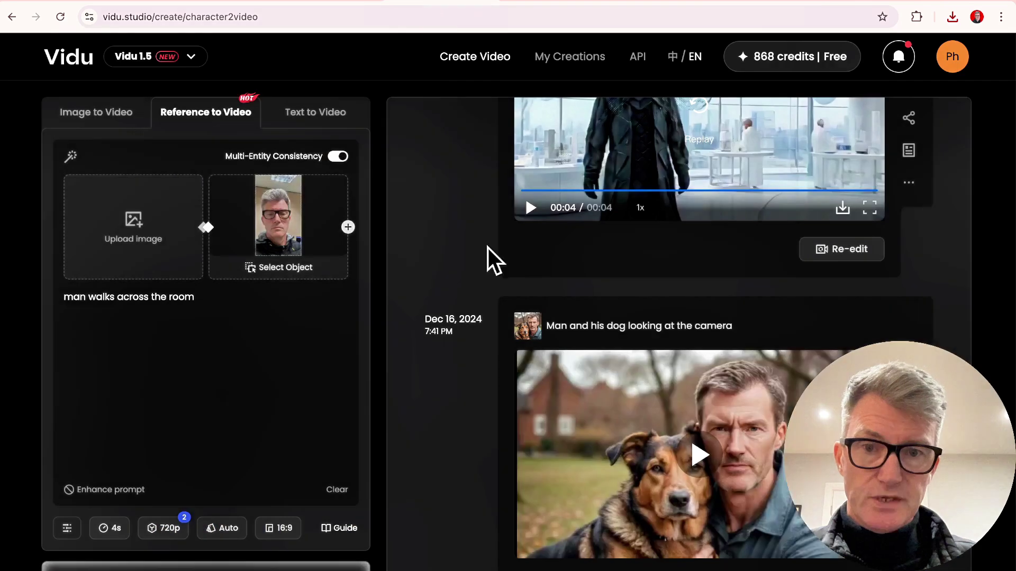
# Play the Man and his dog video full screen.
pyautogui.scroll(-1, 694, 438)
pyautogui.click(702, 418)
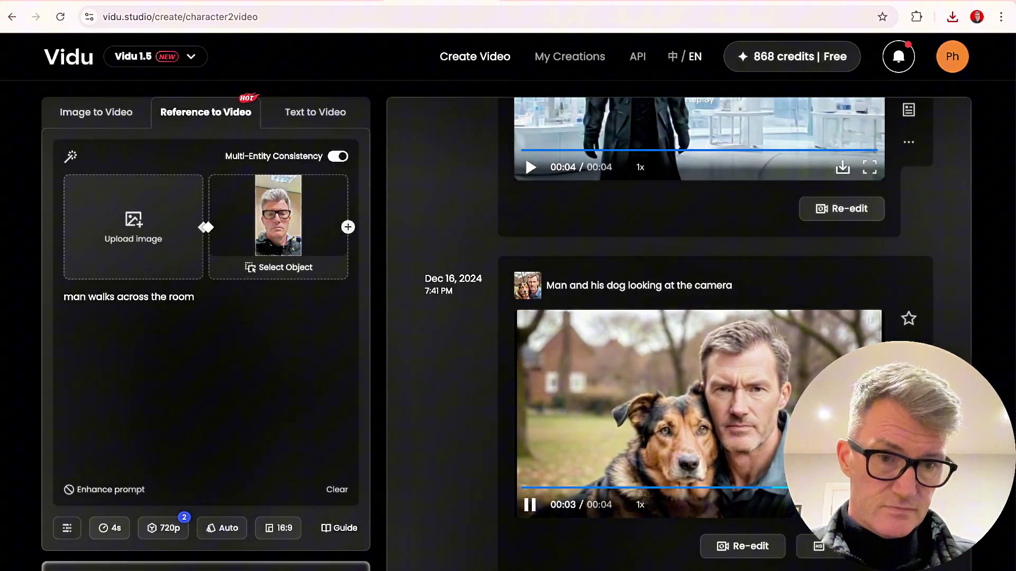
pyautogui.click(869, 504)
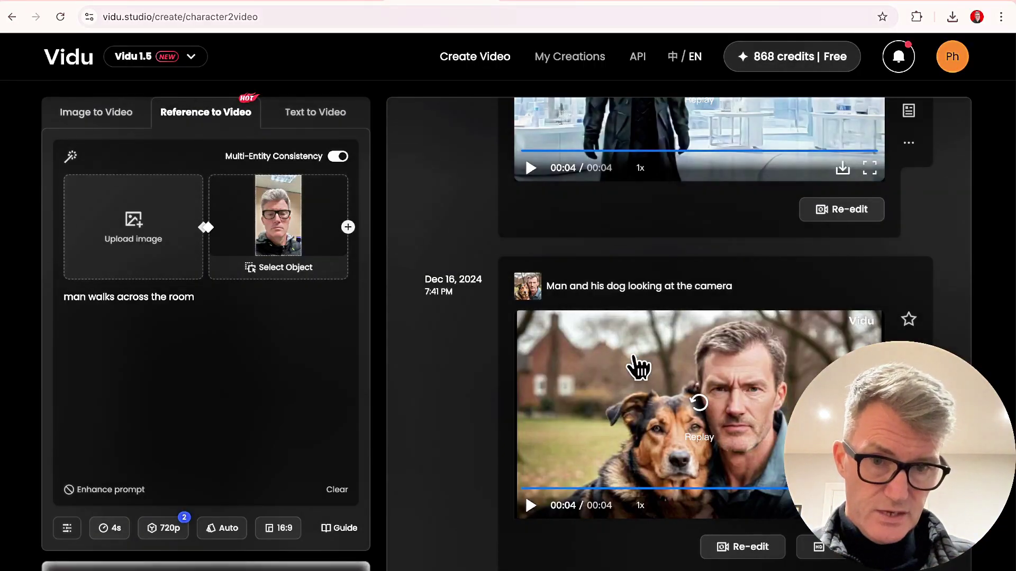
# Upscale the Man and his dog video, confirming the 4-credit charge (868 to 864).
pyautogui.click(834, 554)
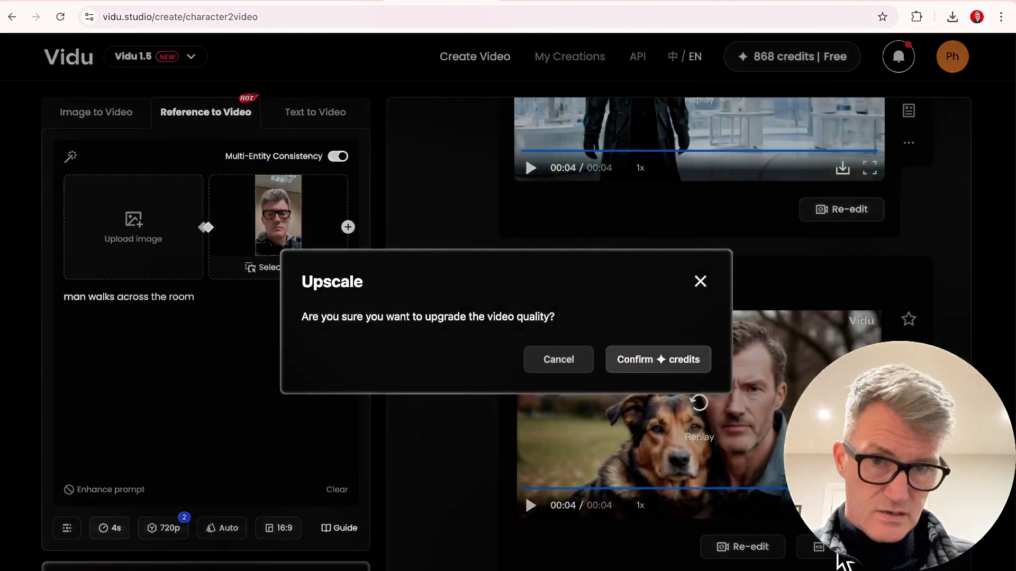
pyautogui.click(635, 365)
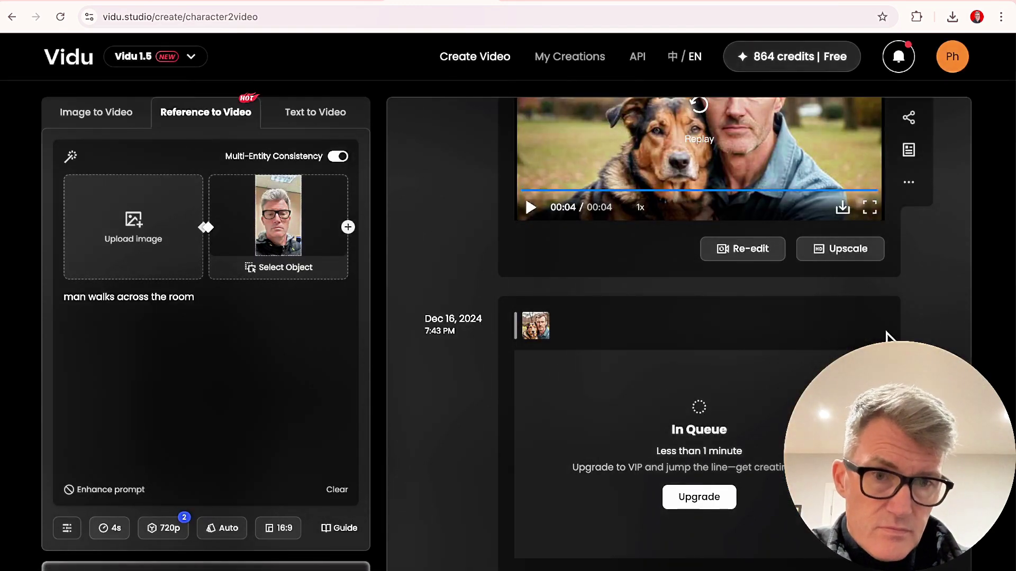
pyautogui.scroll(3, 770, 316)
pyautogui.scroll(4, 769, 315)
pyautogui.scroll(-5, 770, 315)
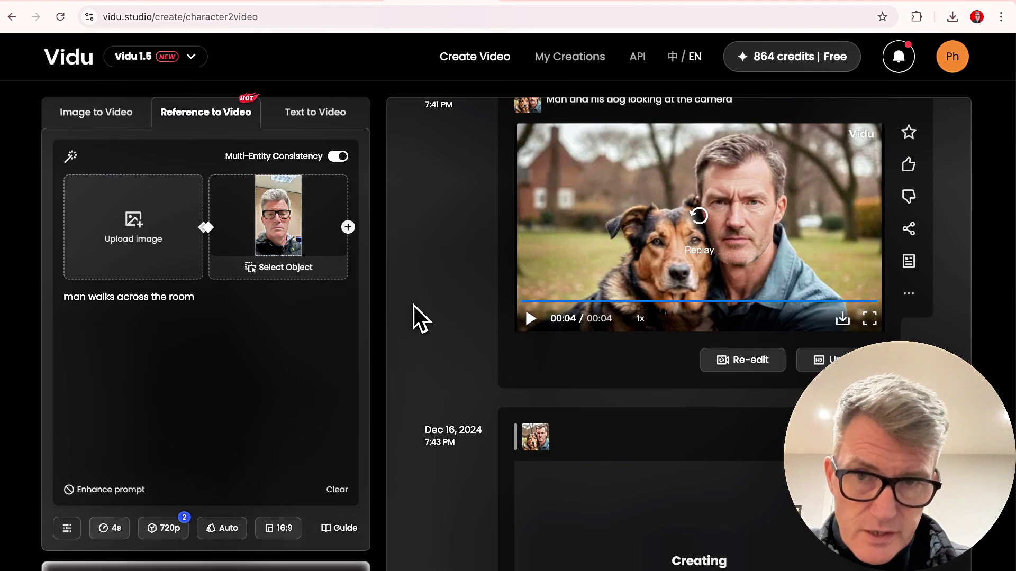
pyautogui.moveTo(748, 53)
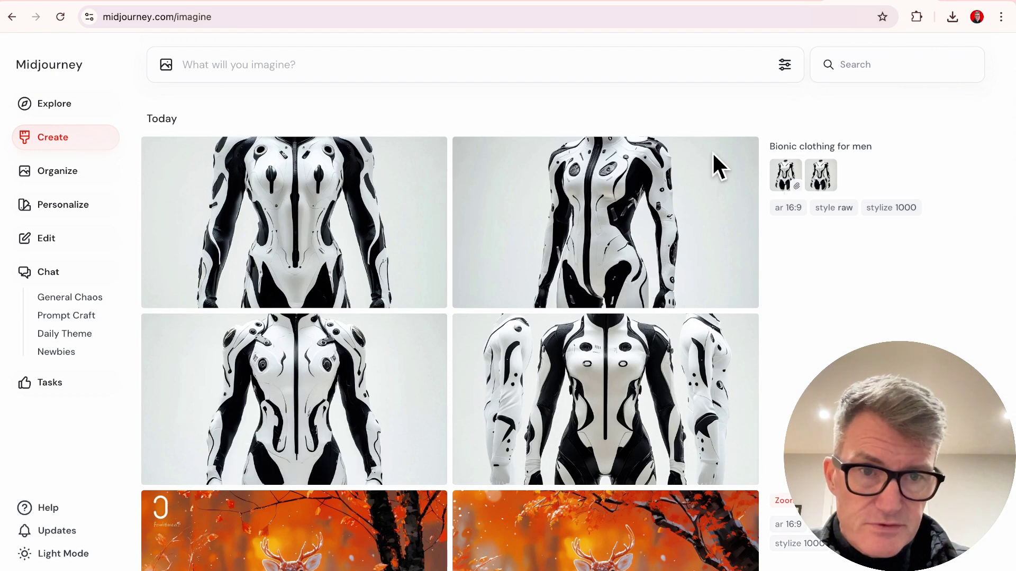
# Open a bionic suit result and start a new Midjourney job from it.
pyautogui.click(575, 210)
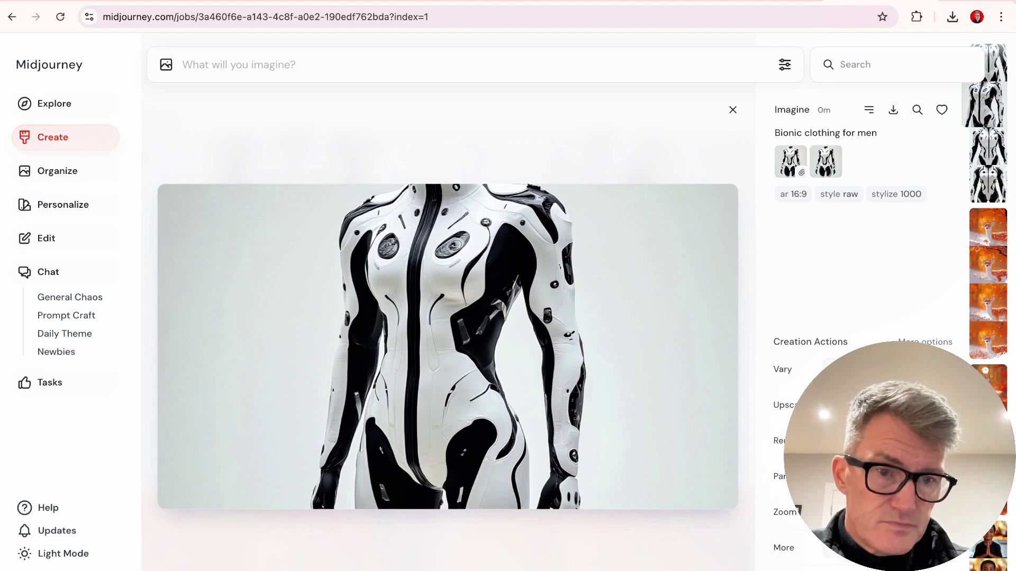
pyautogui.click(846, 369)
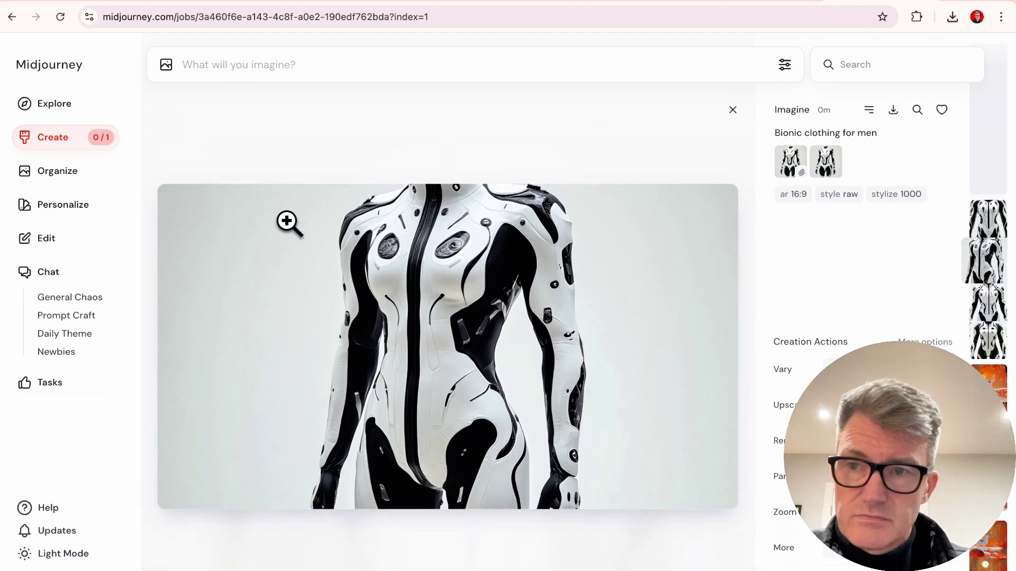
pyautogui.click(59, 138)
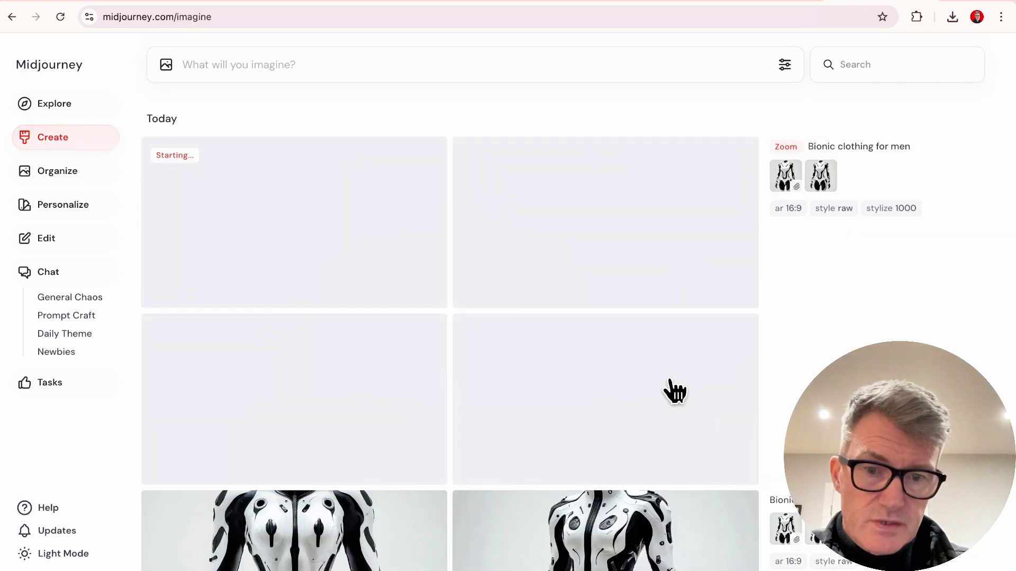
# Download the close-up white-and-black bionic suit torso image as a PNG.
pyautogui.scroll(-5, 635, 408)
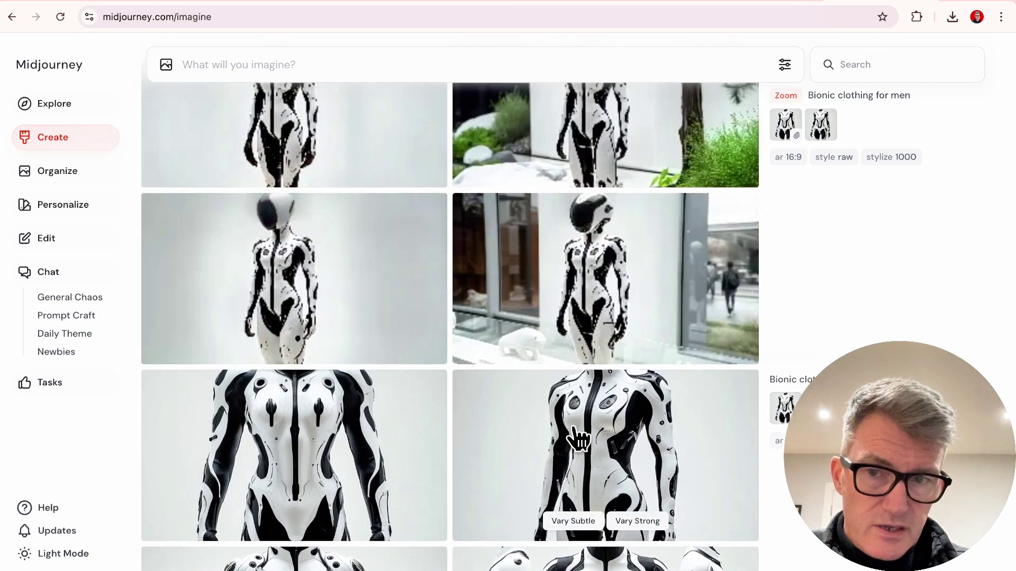
pyautogui.scroll(3, 579, 439)
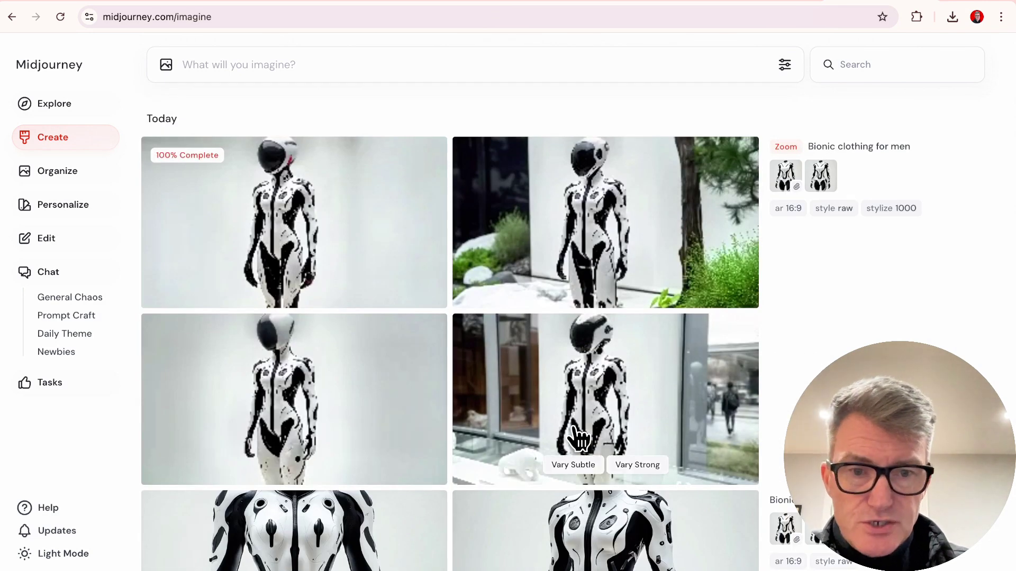
pyautogui.scroll(-4, 742, 295)
pyautogui.click(717, 313)
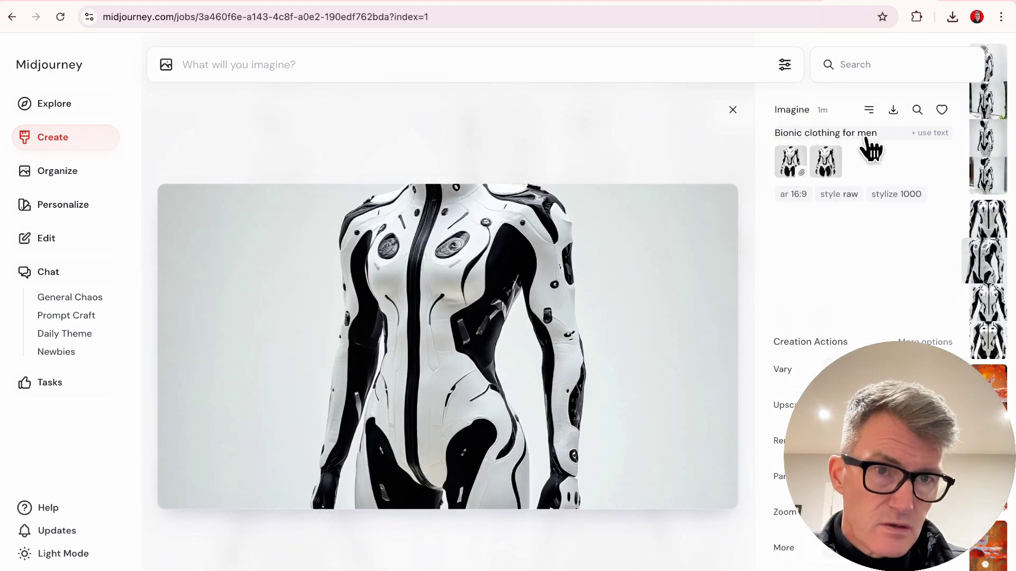
pyautogui.click(893, 110)
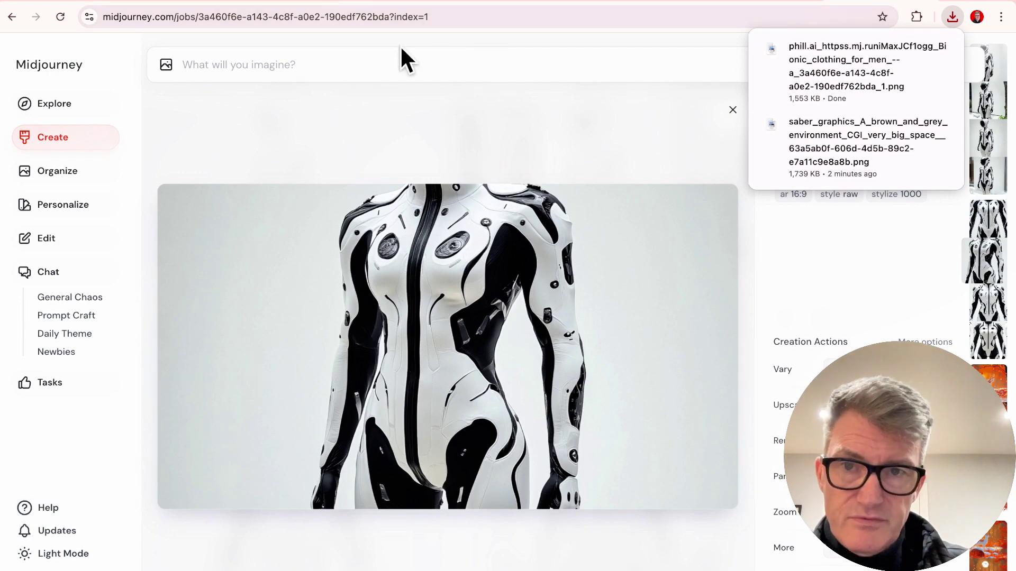
# In Vidu, watch the HD-upscaled man-and-dog clip full screen, then exit full screen.
pyautogui.click(423, 2)
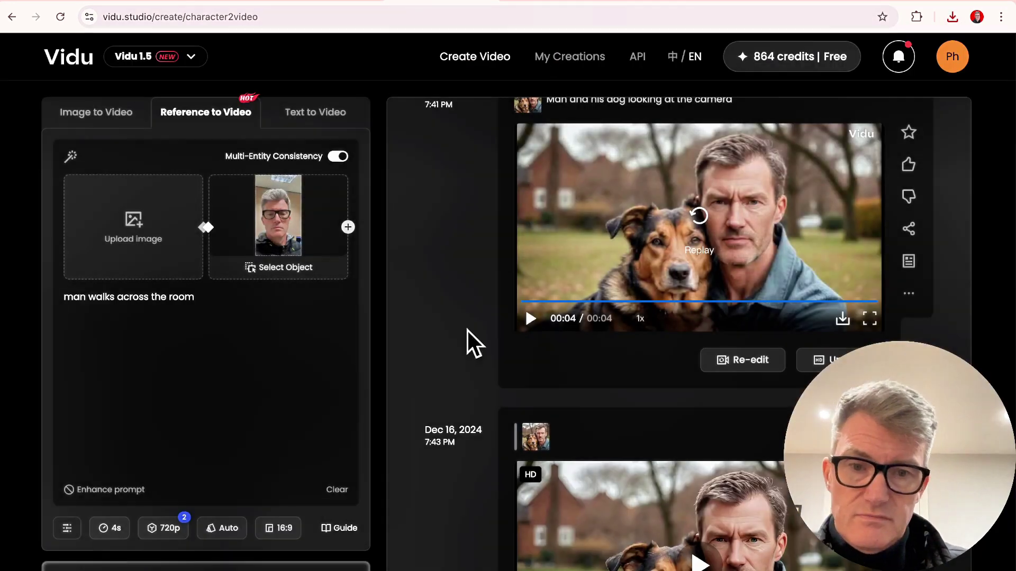
pyautogui.scroll(-2, 688, 443)
pyautogui.click(695, 460)
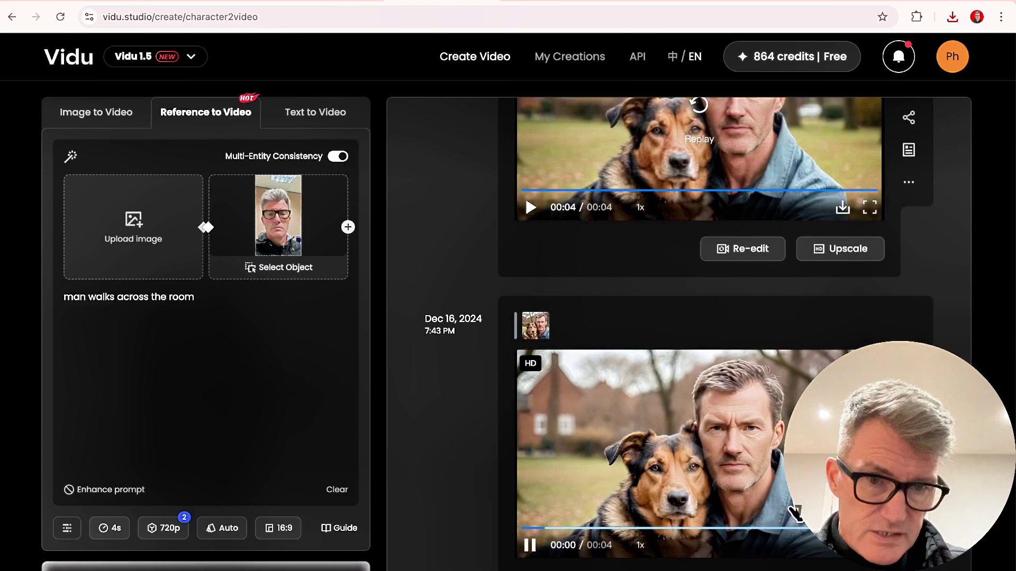
pyautogui.press('f')
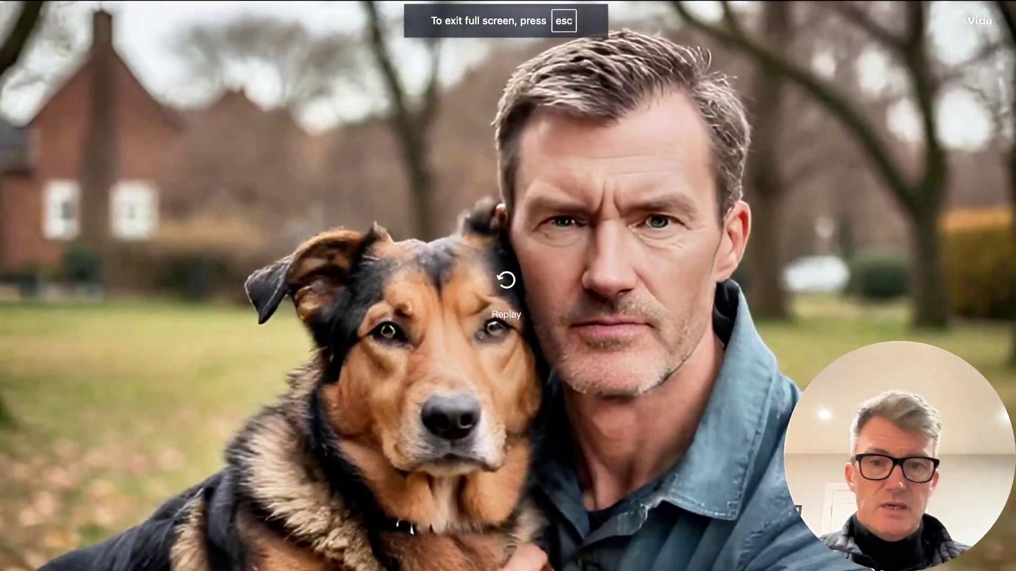
pyautogui.press('Escape')
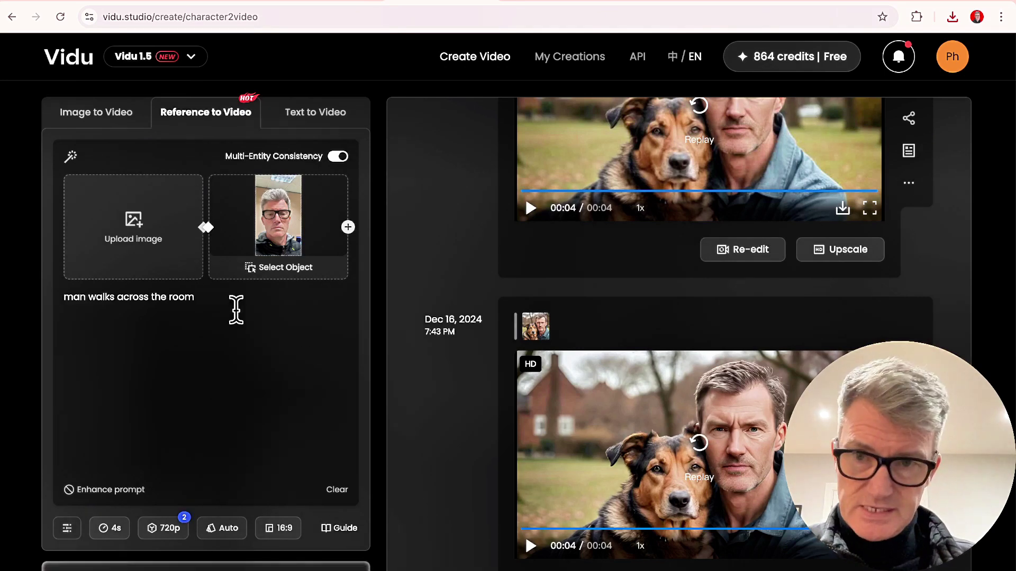
# Add the bionic suit and sci-fi room images as references alongside the presenter's photo.
pyautogui.click(136, 226)
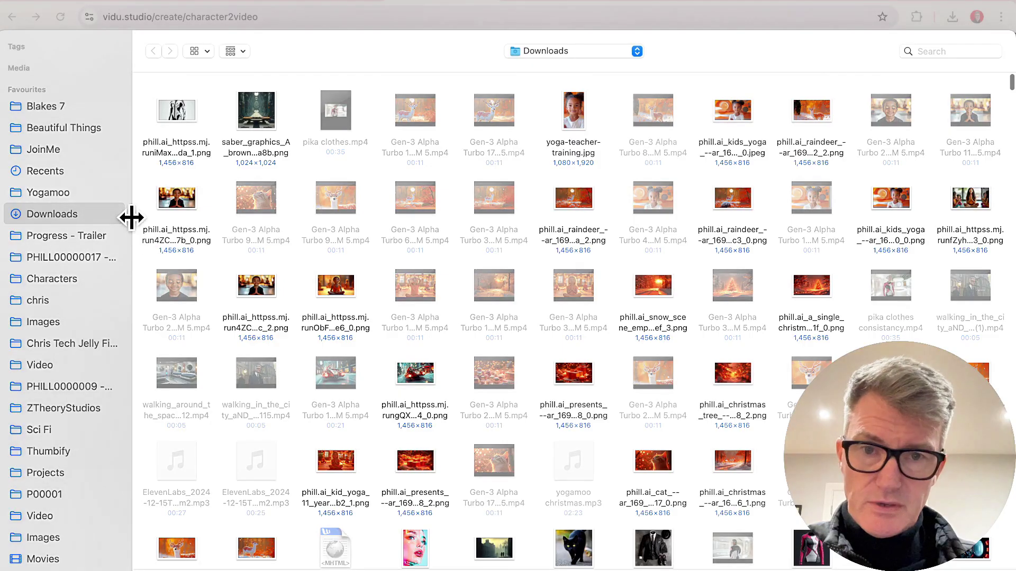
pyautogui.doubleClick(177, 111)
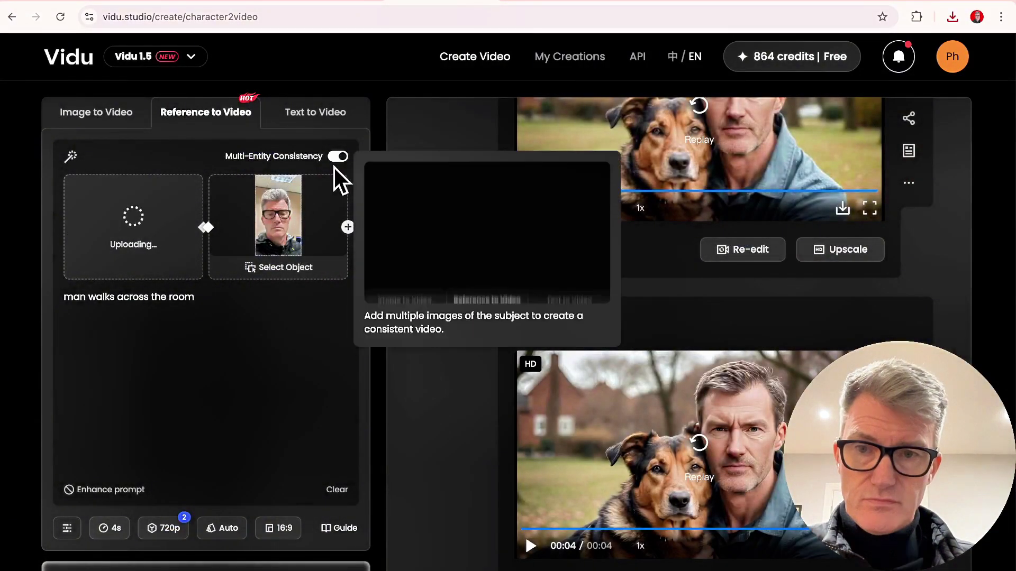
pyautogui.click(350, 229)
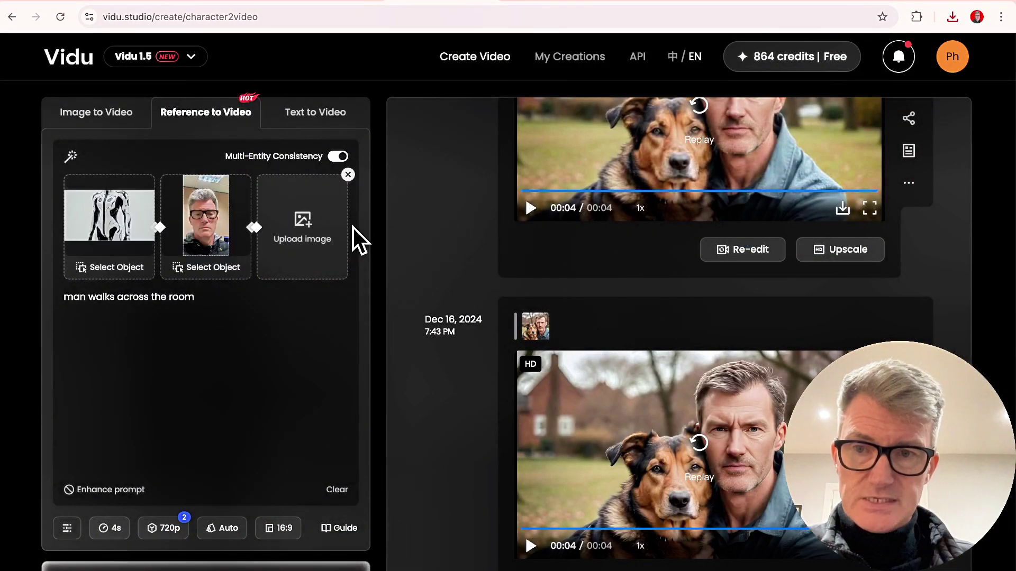
pyautogui.click(318, 226)
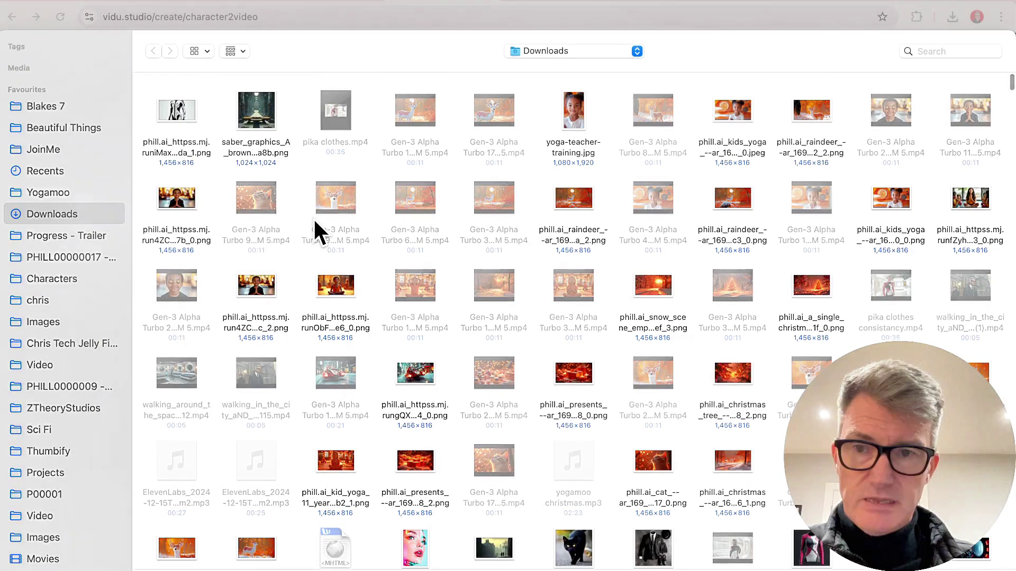
pyautogui.doubleClick(255, 109)
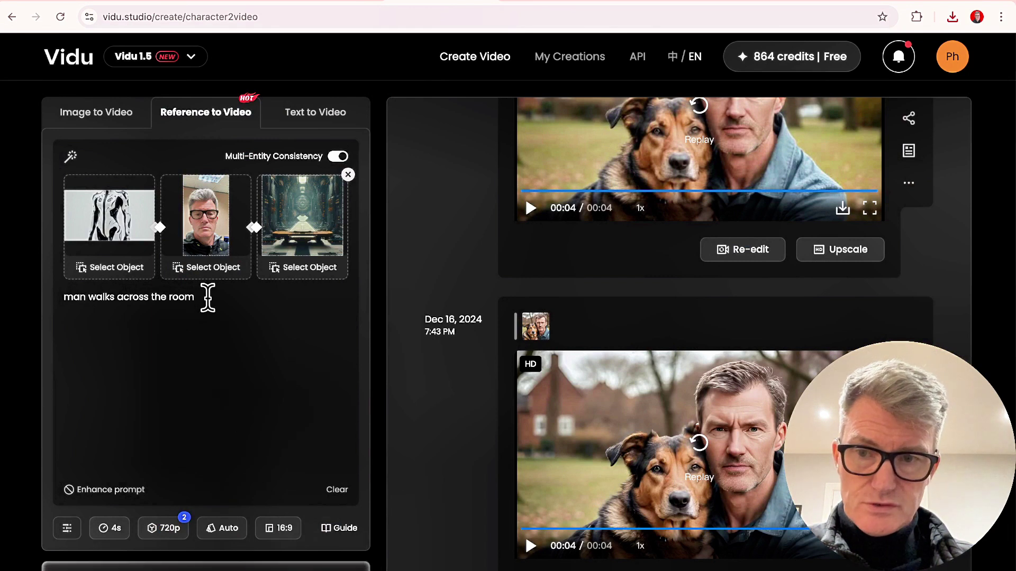
pyautogui.click(166, 529)
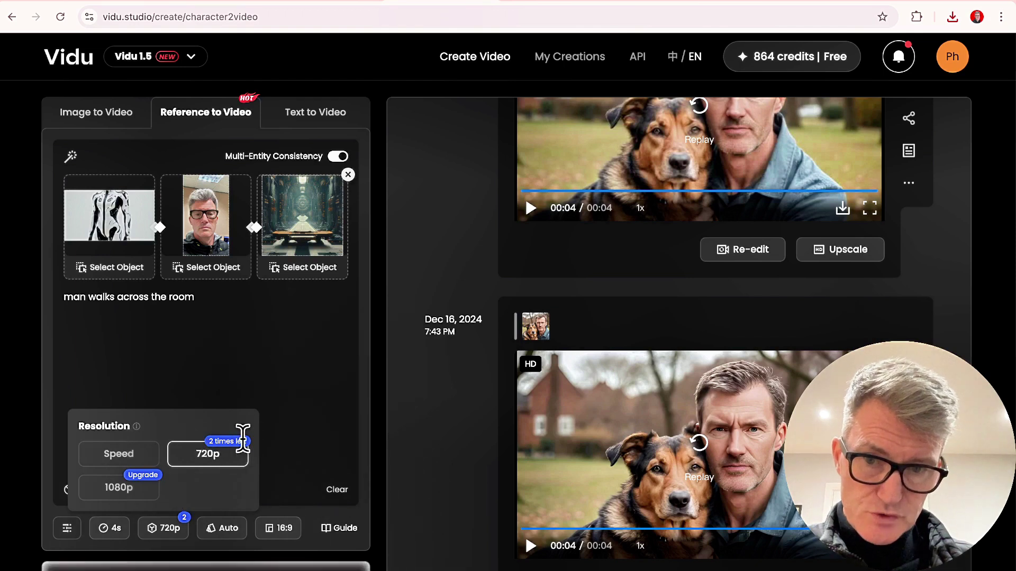
# Review the video settings, keeping 720p, 4s, Auto movement and 16:9 aspect ratio.
pyautogui.moveTo(238, 442)
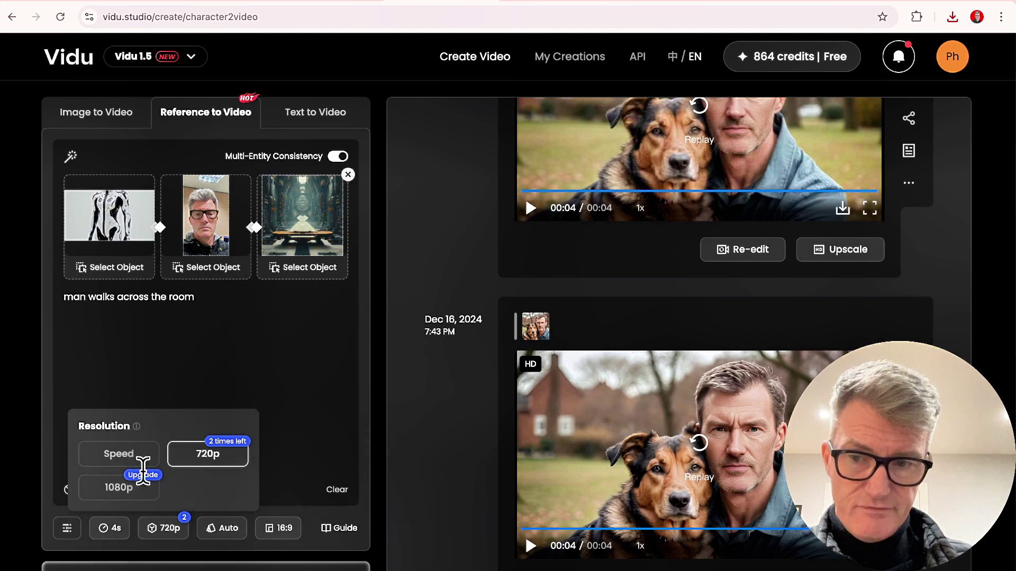
pyautogui.click(337, 345)
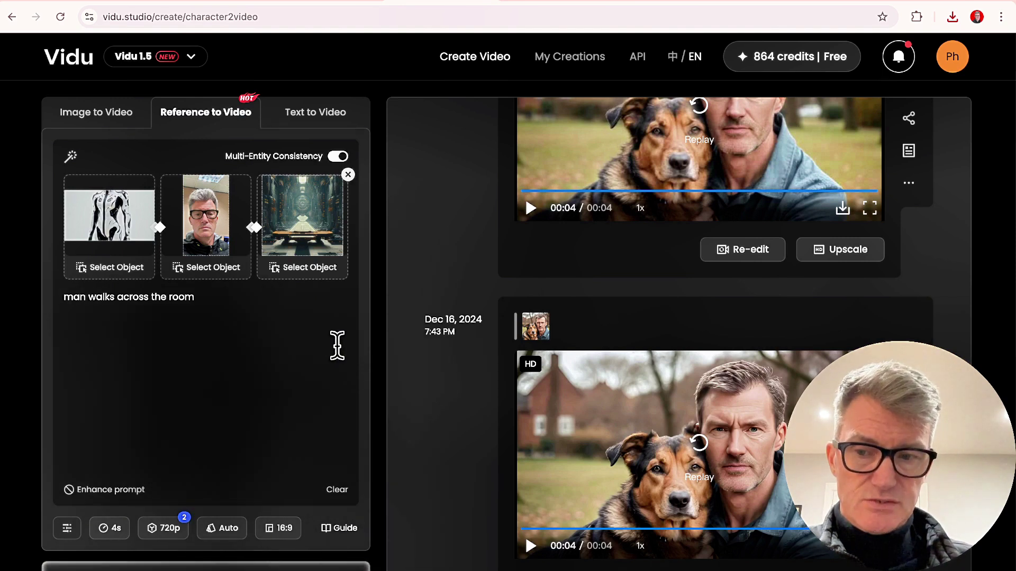
pyautogui.moveTo(106, 529)
pyautogui.moveTo(229, 535)
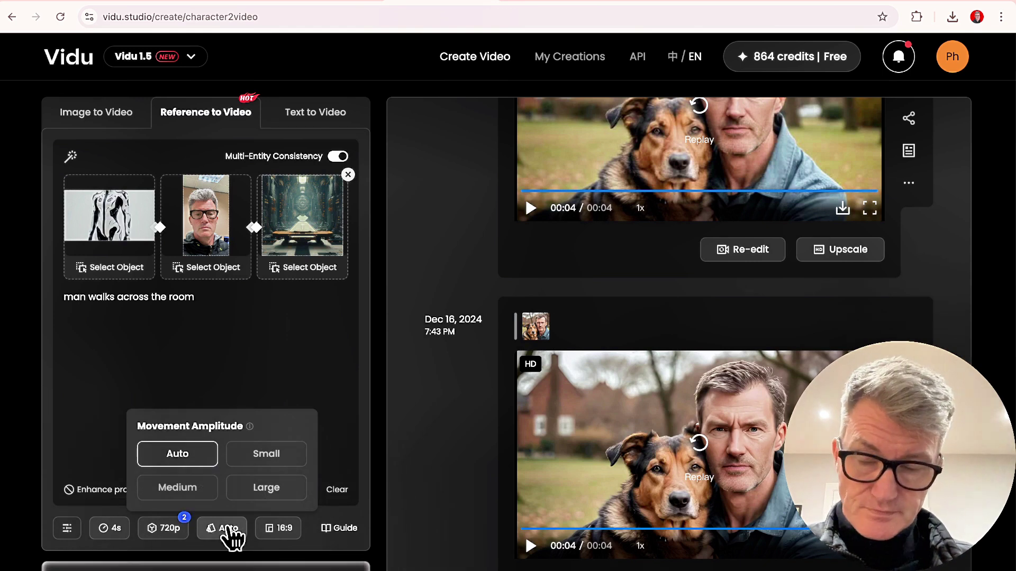
pyautogui.moveTo(280, 532)
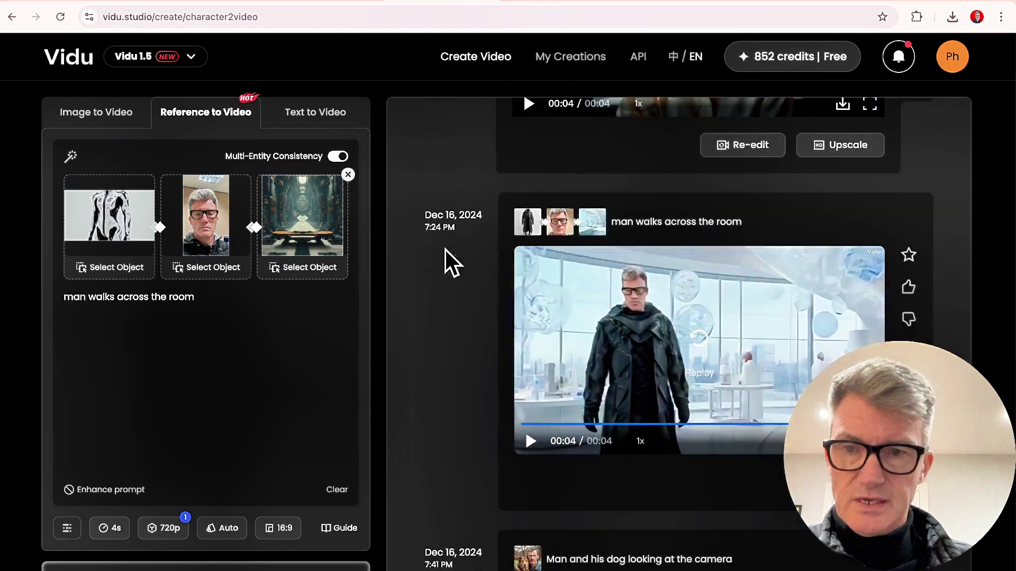
# Switch from Text to Video to Image to Video and view the Vidu 1.5 model options.
pyautogui.click(323, 113)
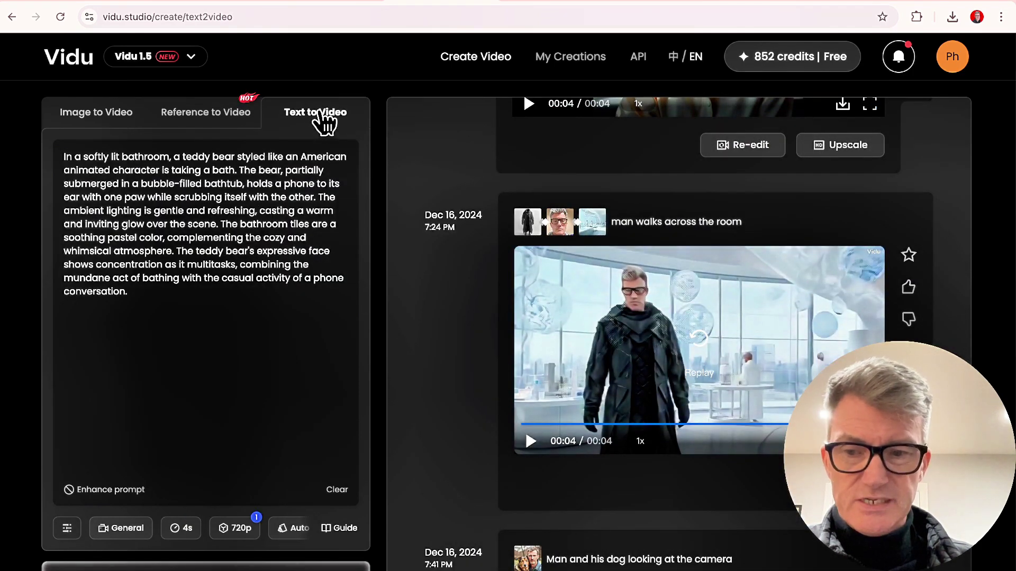
pyautogui.click(85, 119)
pyautogui.click(191, 56)
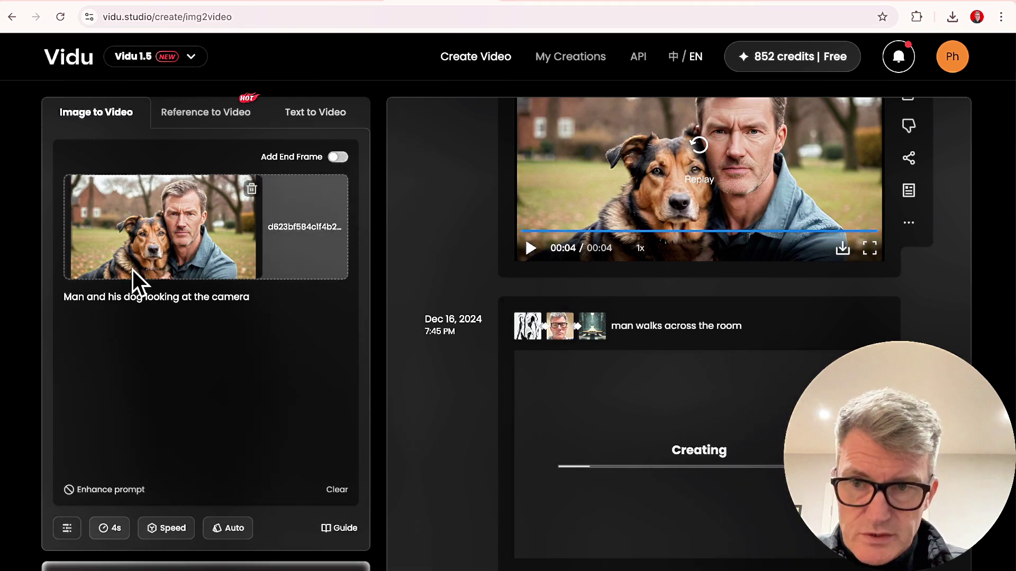
# Replace the man-and-dog start frame with the cute orange monkey PNG from Downloads.
pyautogui.click(252, 190)
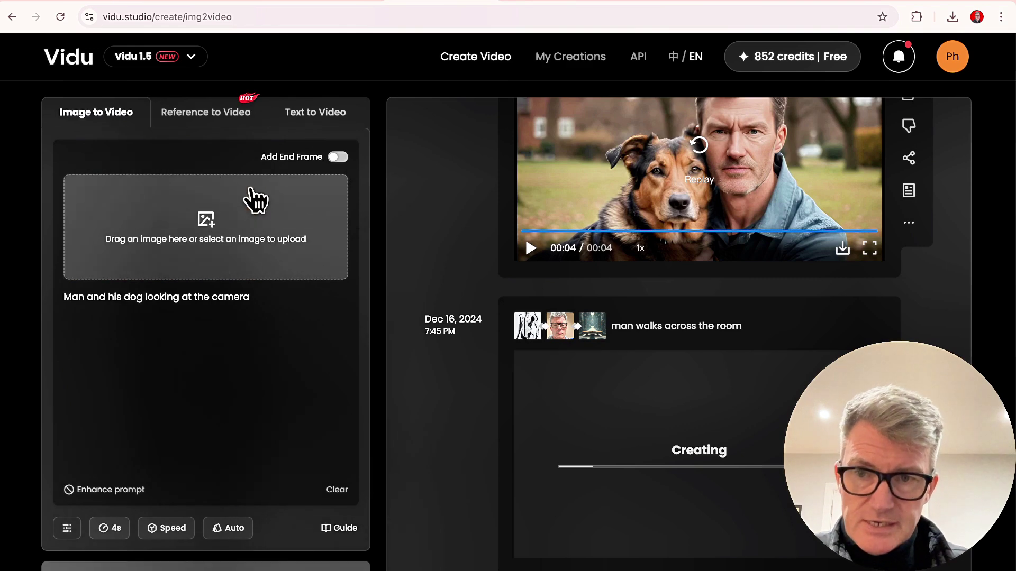
pyautogui.click(197, 229)
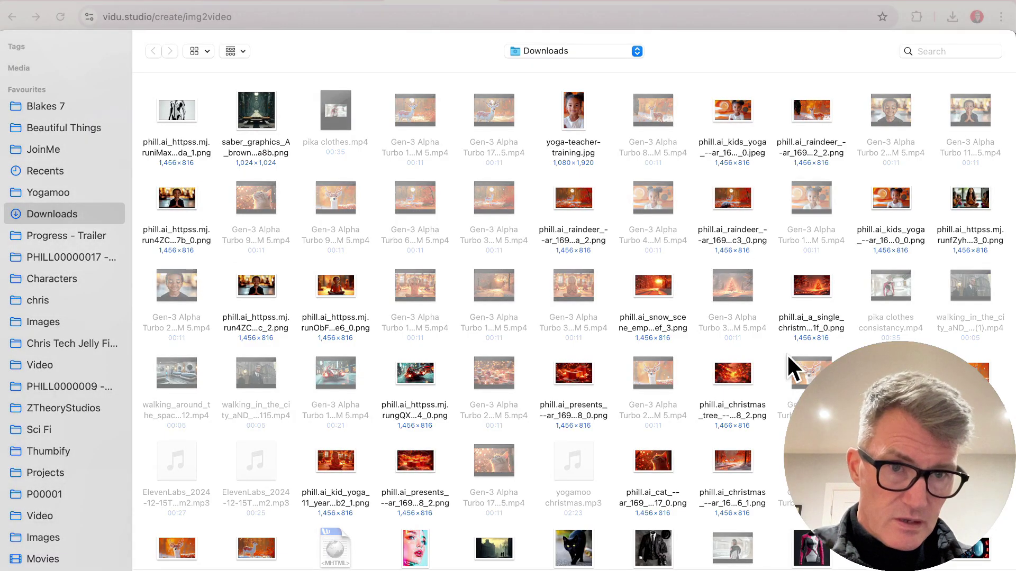
pyautogui.scroll(-5, 788, 360)
pyautogui.scroll(-20, 793, 368)
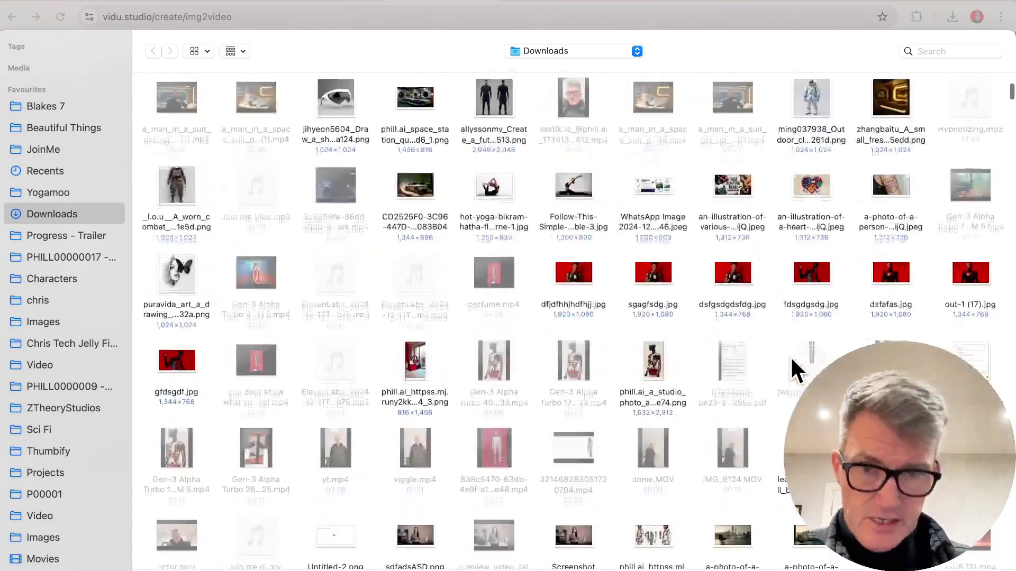
pyautogui.scroll(-6, 793, 368)
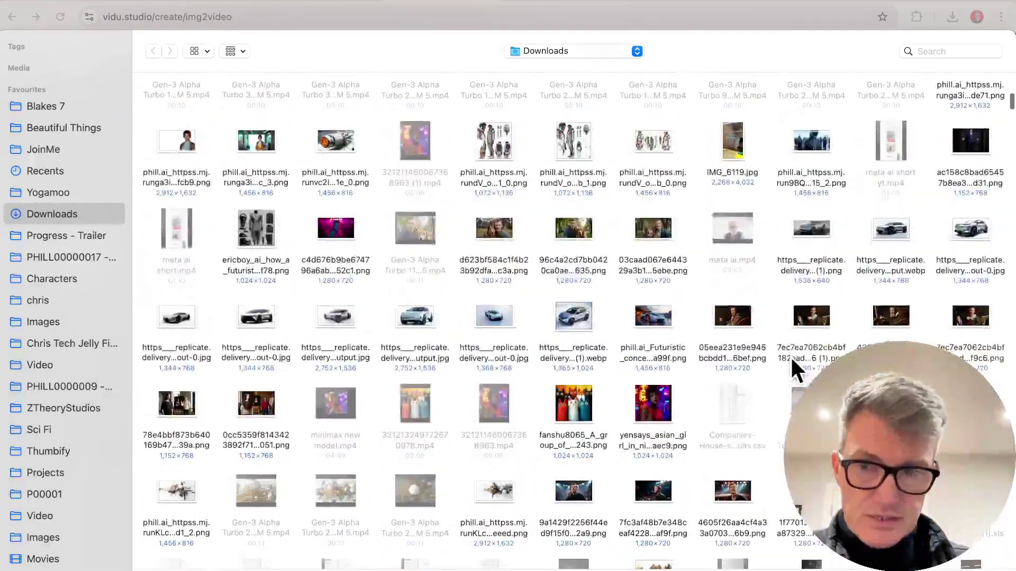
pyautogui.scroll(-3, 792, 360)
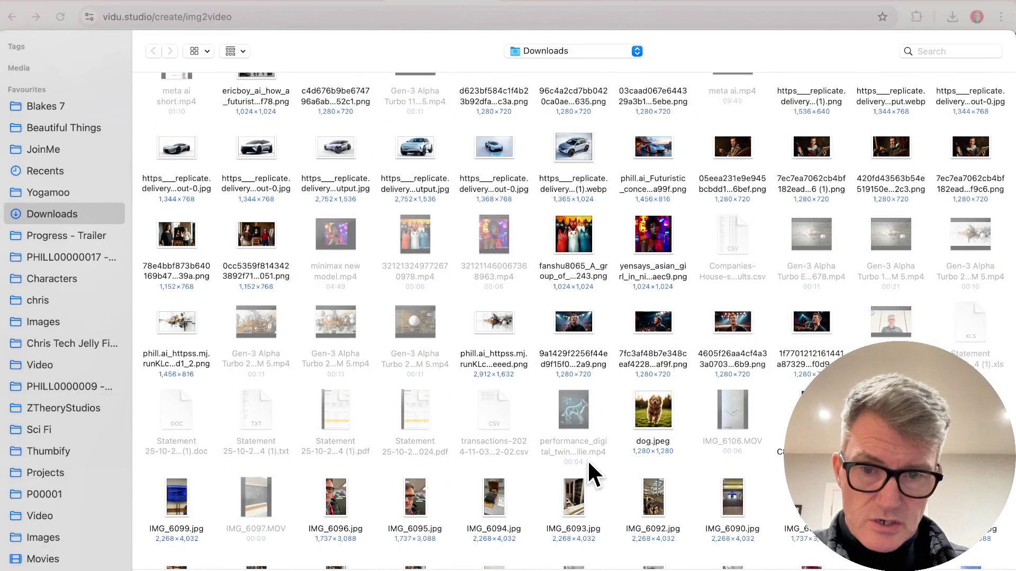
pyautogui.scroll(-10, 589, 464)
pyautogui.scroll(-2, 589, 464)
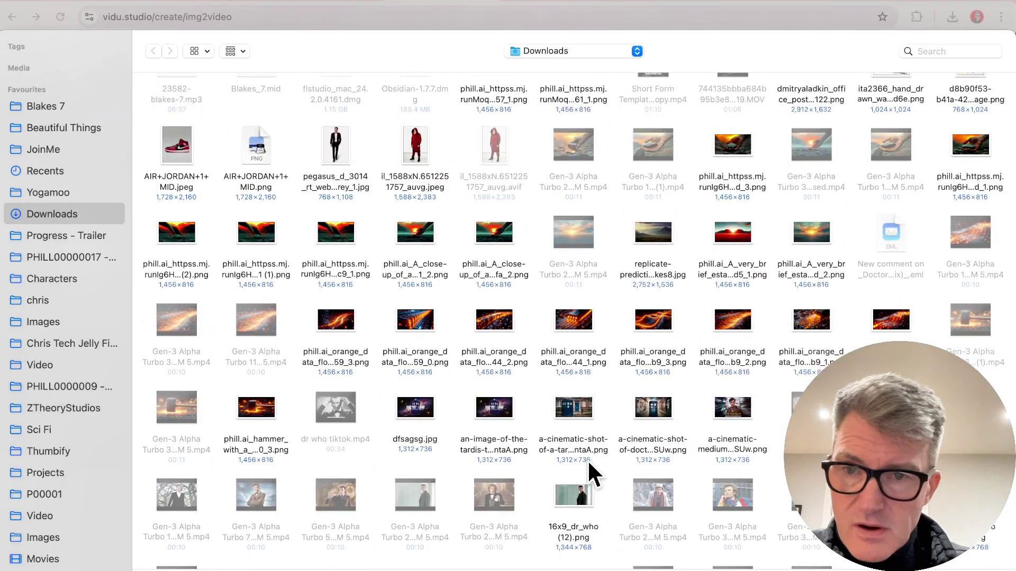
pyautogui.scroll(-15, 589, 464)
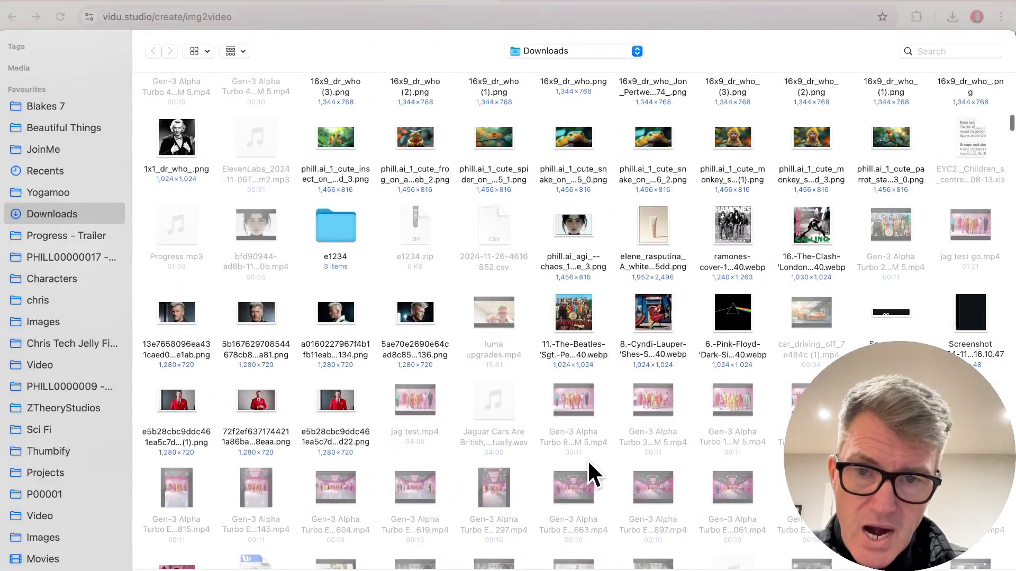
pyautogui.scroll(5, 589, 464)
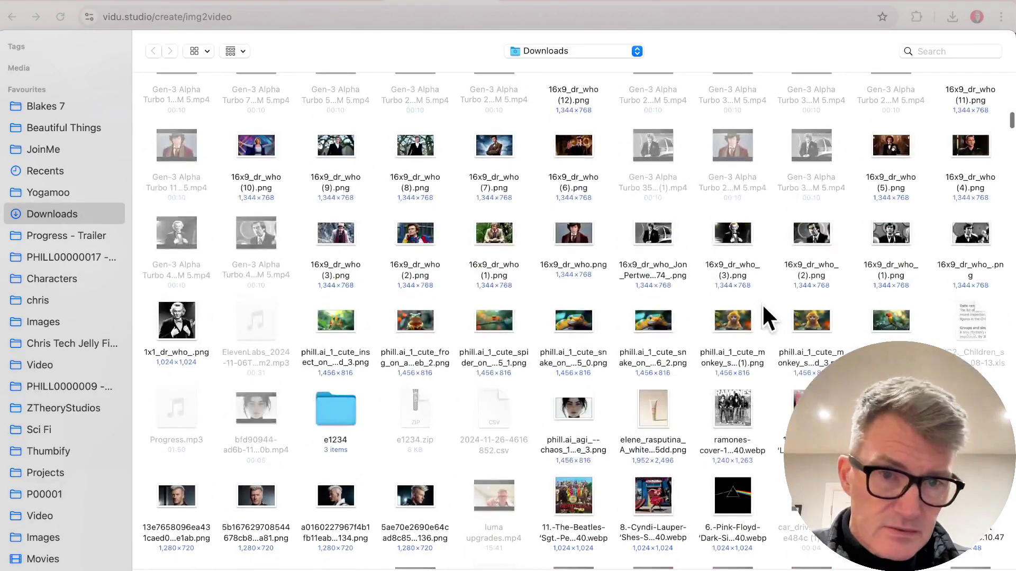
pyautogui.doubleClick(728, 320)
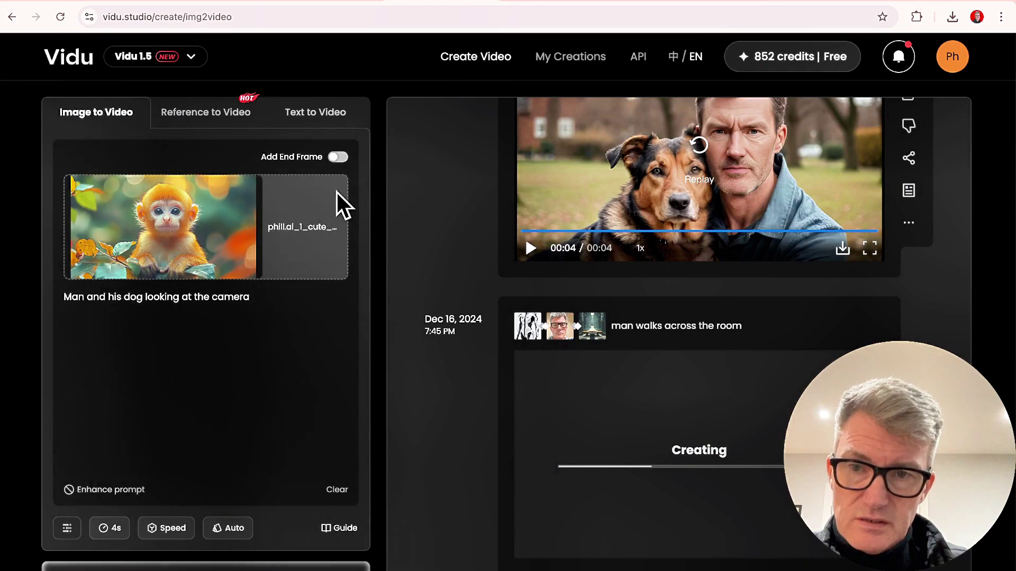
# Enable an end frame and set it to the cute snake PNG from Downloads.
pyautogui.click(337, 157)
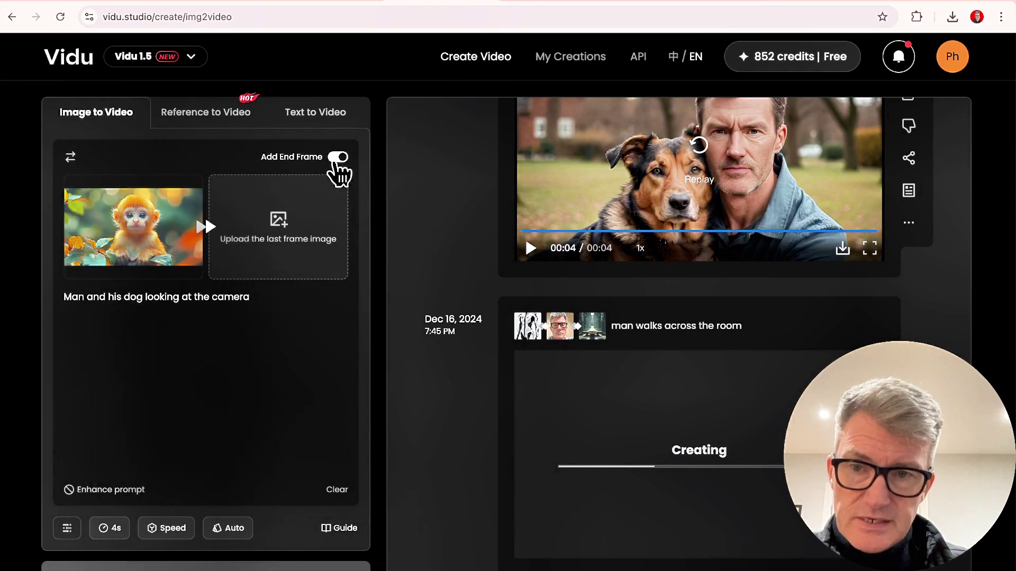
pyautogui.click(279, 211)
pyautogui.scroll(-5, 644, 370)
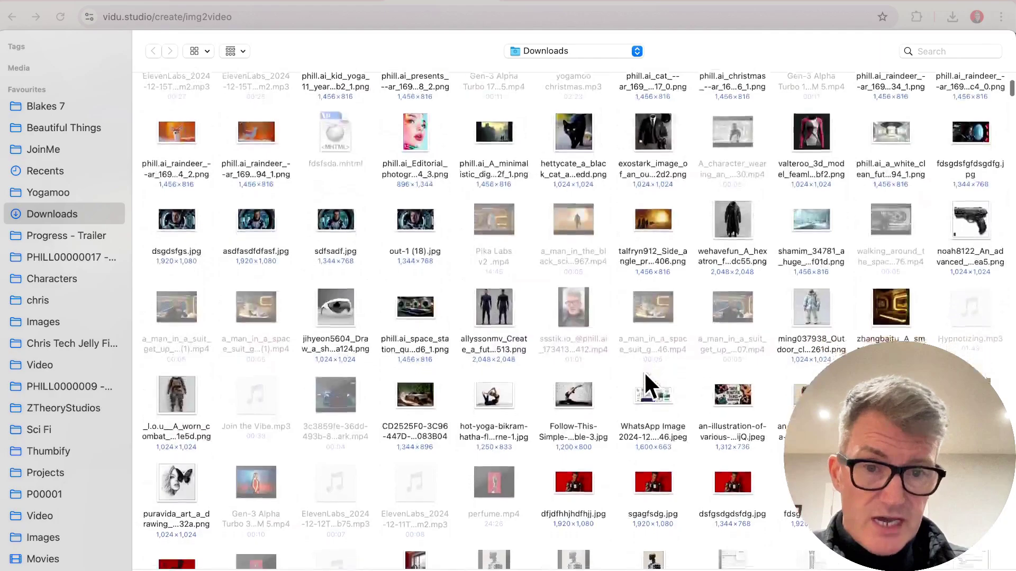
pyautogui.scroll(-15, 644, 372)
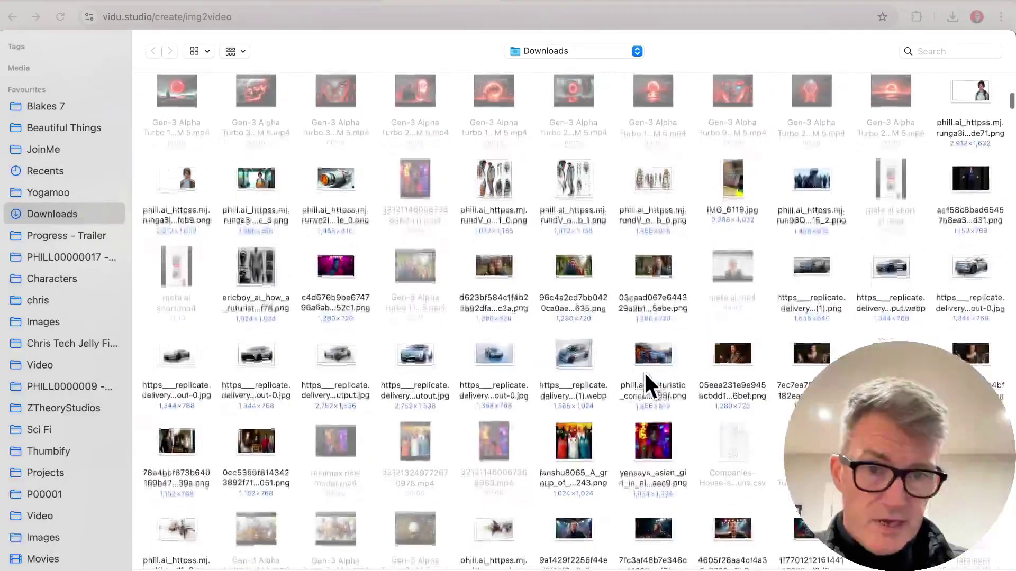
pyautogui.scroll(-5, 643, 371)
pyautogui.scroll(-5, 643, 371)
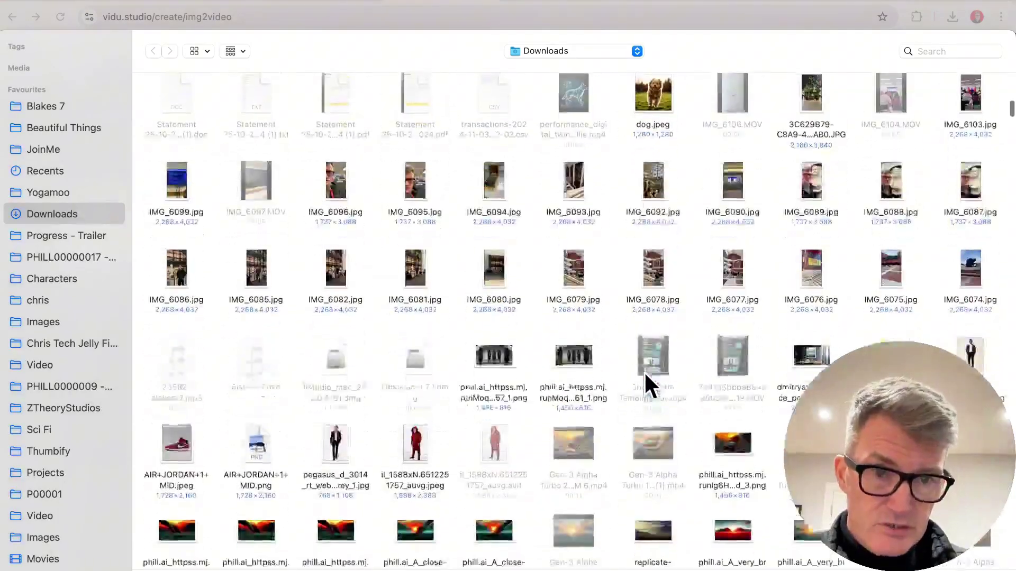
pyautogui.scroll(-10, 643, 371)
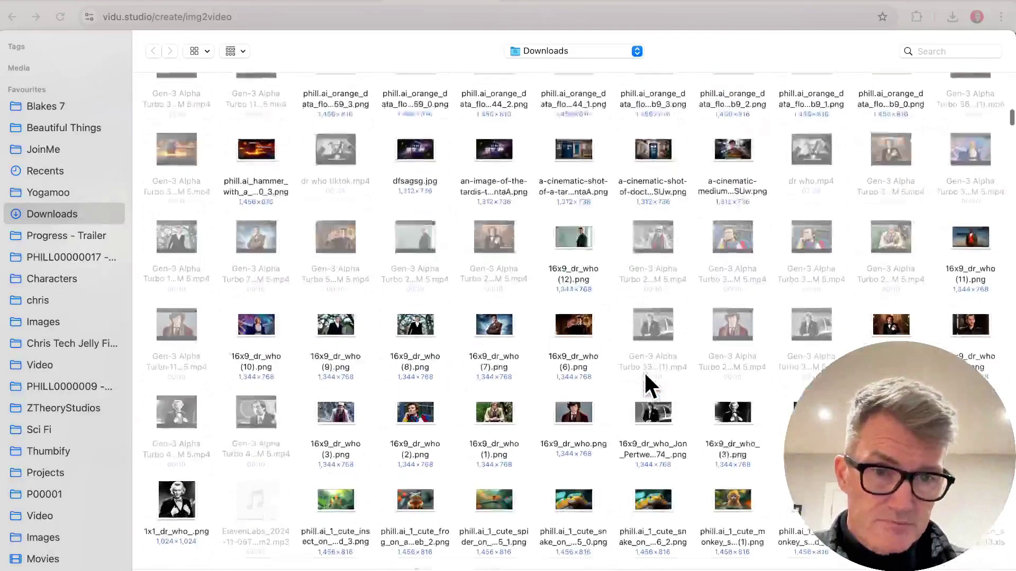
pyautogui.scroll(-5, 646, 374)
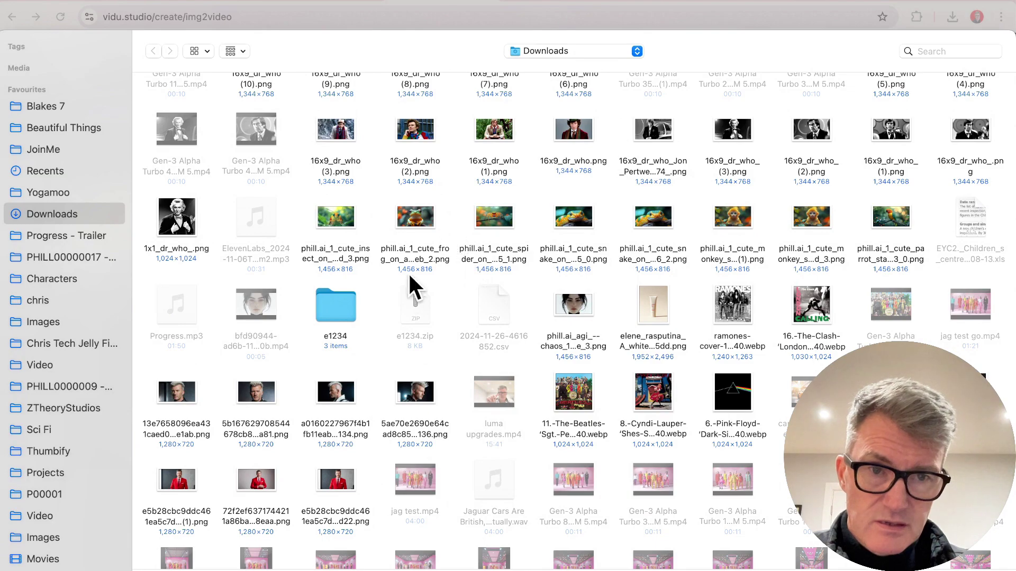
pyautogui.doubleClick(656, 218)
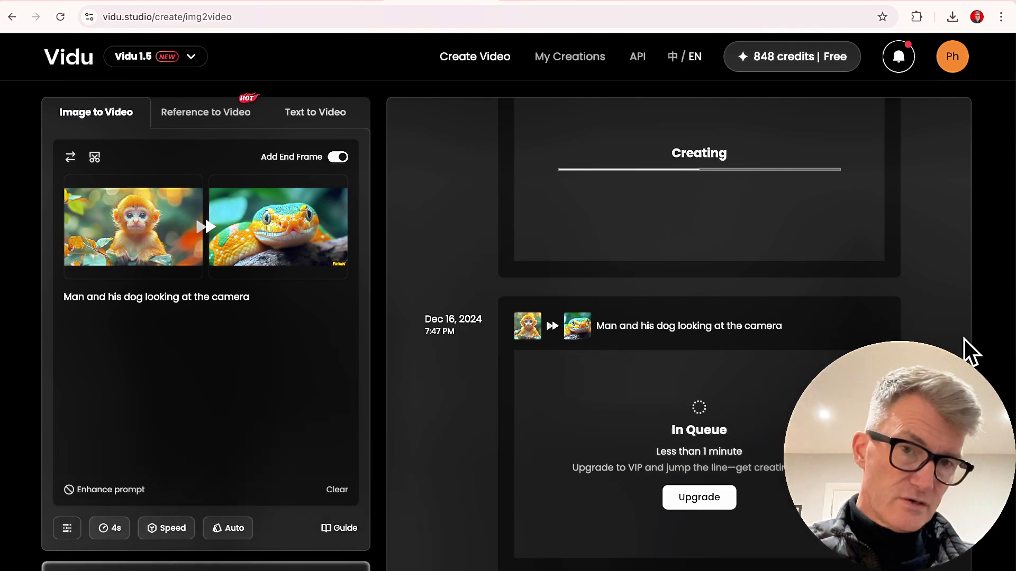
pyautogui.scroll(5, 950, 307)
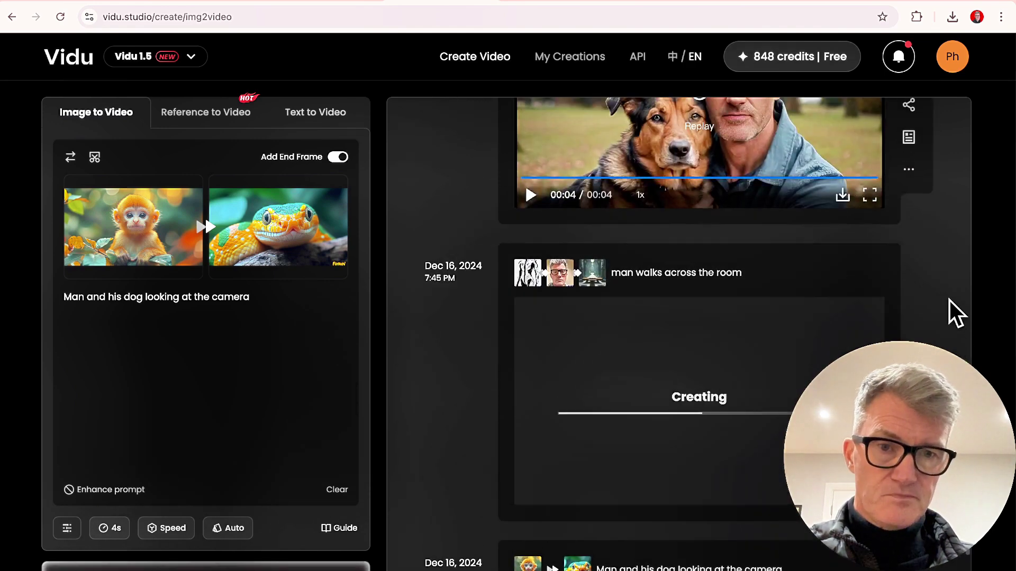
pyautogui.scroll(10, 656, 411)
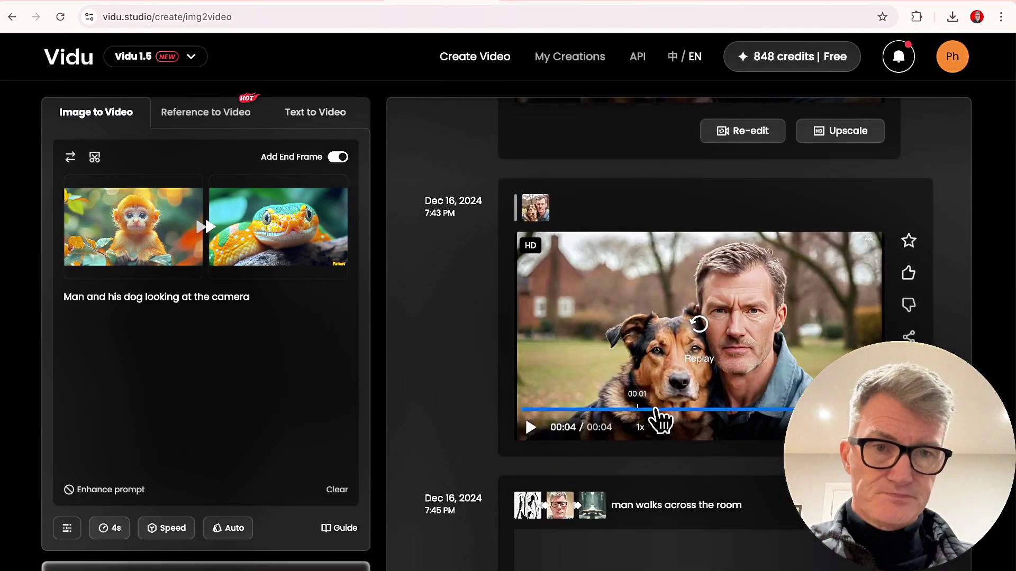
pyautogui.scroll(5, 656, 411)
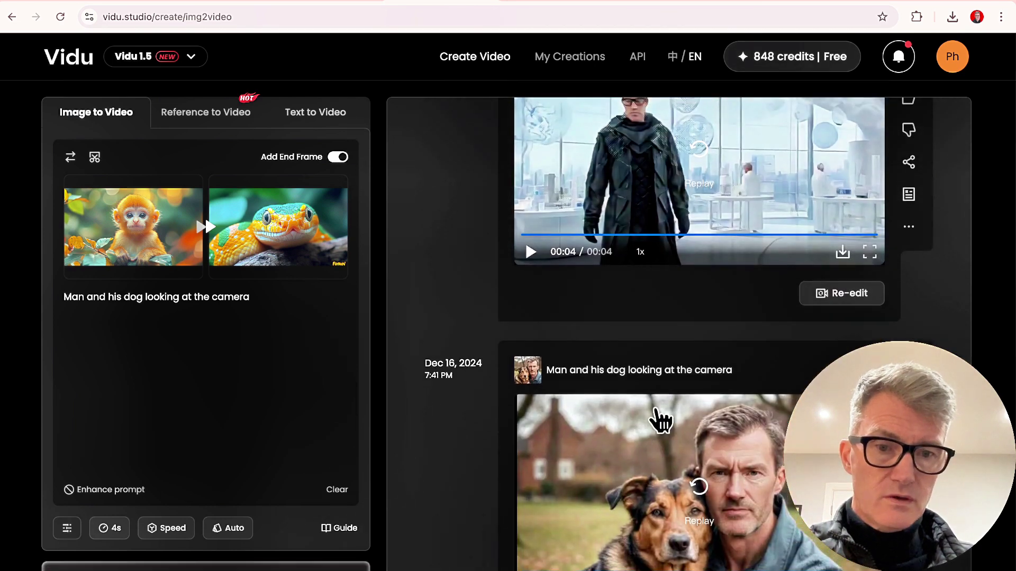
pyautogui.scroll(-5, 656, 411)
pyautogui.click(530, 331)
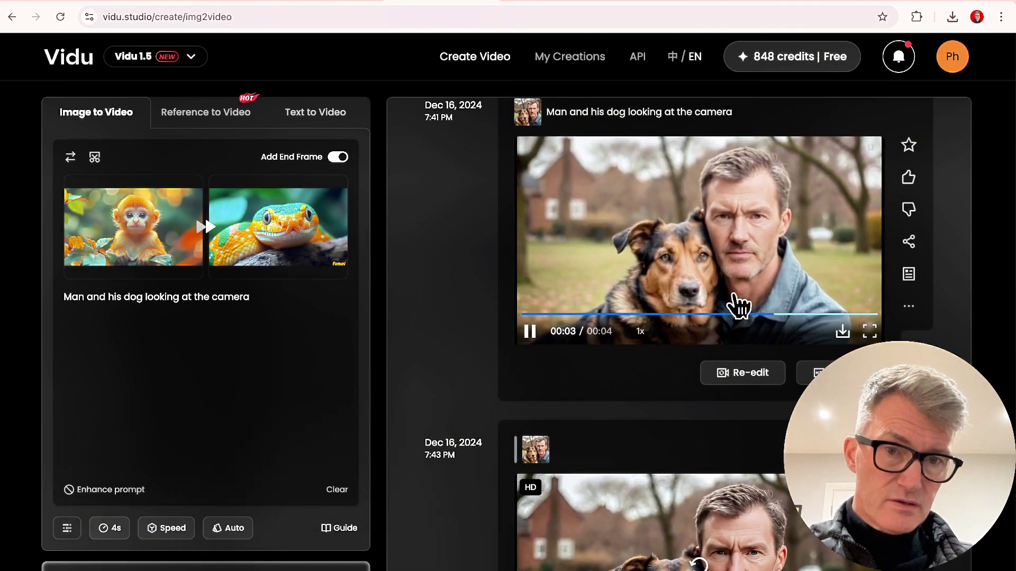
pyautogui.scroll(-3, 592, 471)
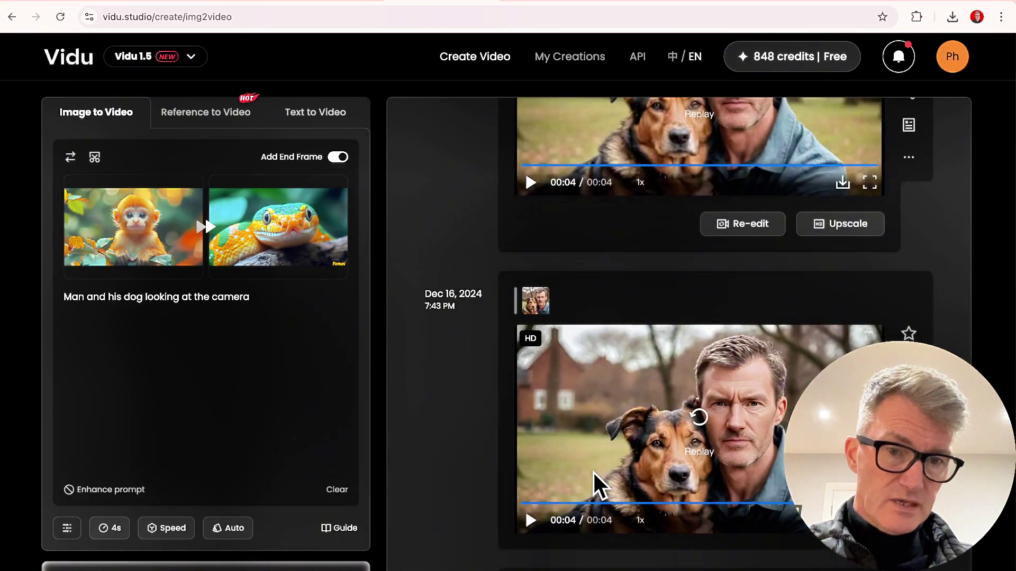
pyautogui.click(530, 521)
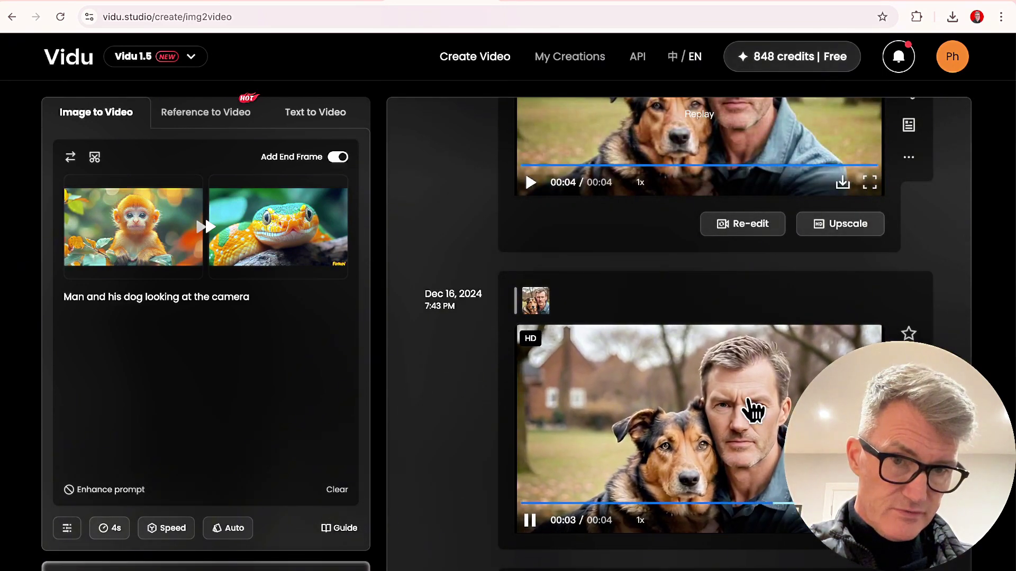
pyautogui.scroll(-10, 654, 448)
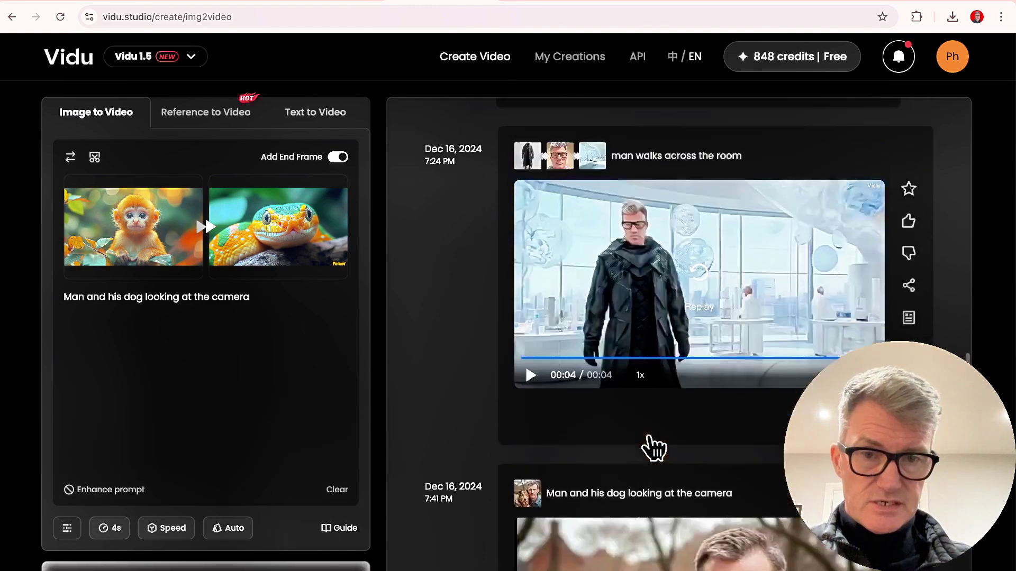
pyautogui.scroll(5, 655, 448)
pyautogui.scroll(-4, 654, 449)
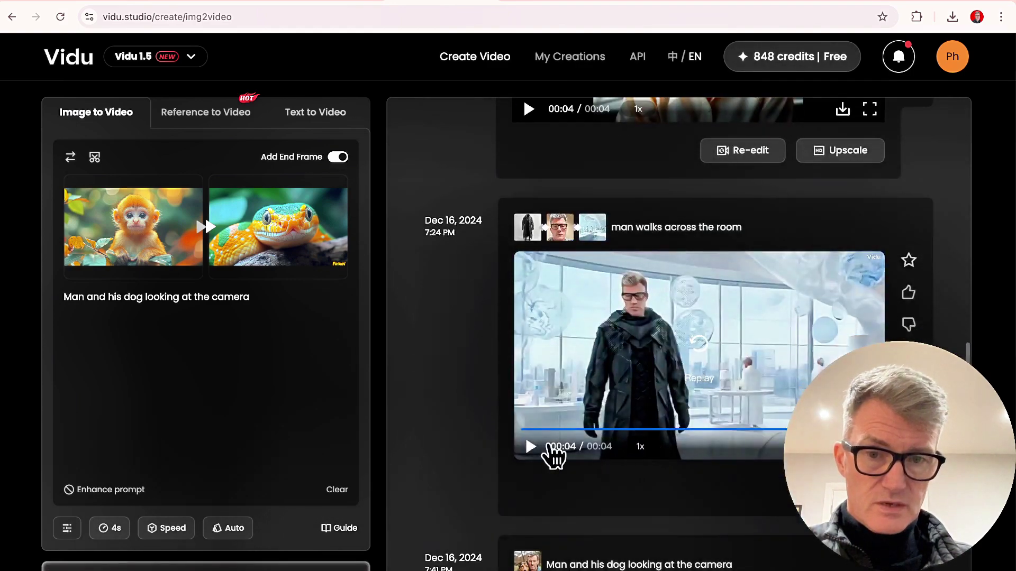
pyautogui.click(530, 447)
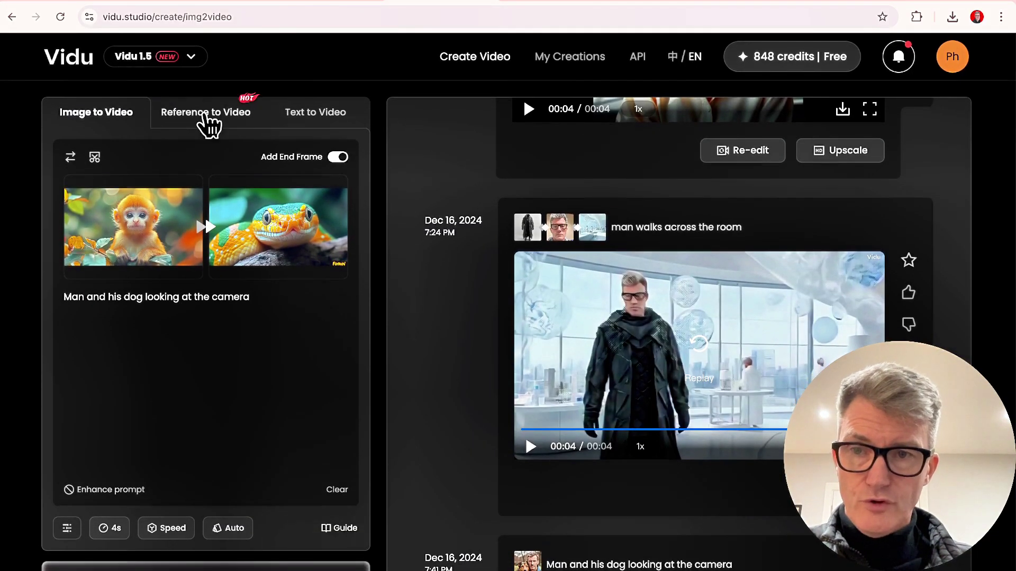
# Switch to Reference to Video and find the finished 7:45 PM 'man walks across the room' suit clip.
pyautogui.click(209, 117)
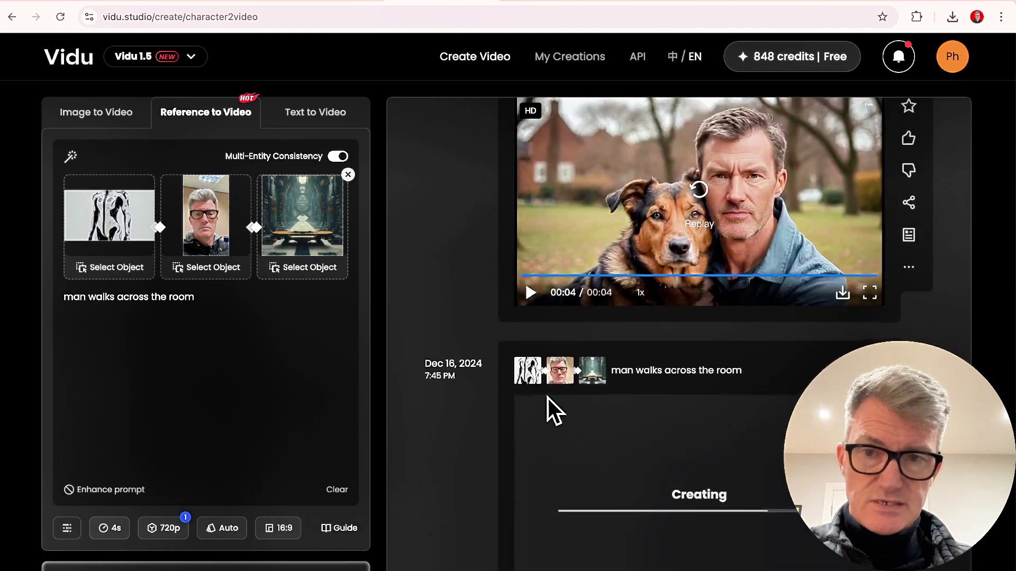
pyautogui.scroll(-20, 548, 398)
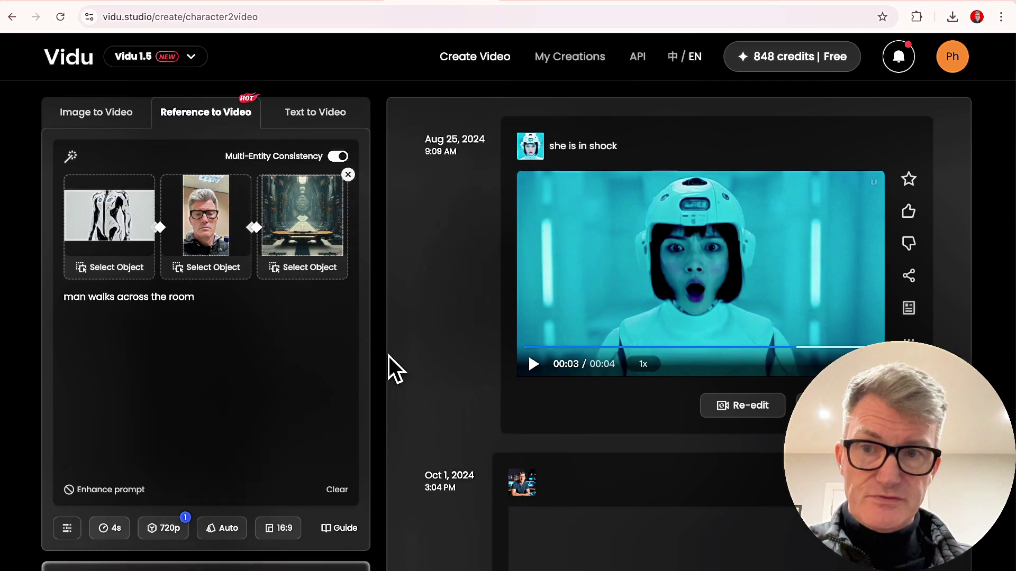
pyautogui.scroll(-15, 815, 372)
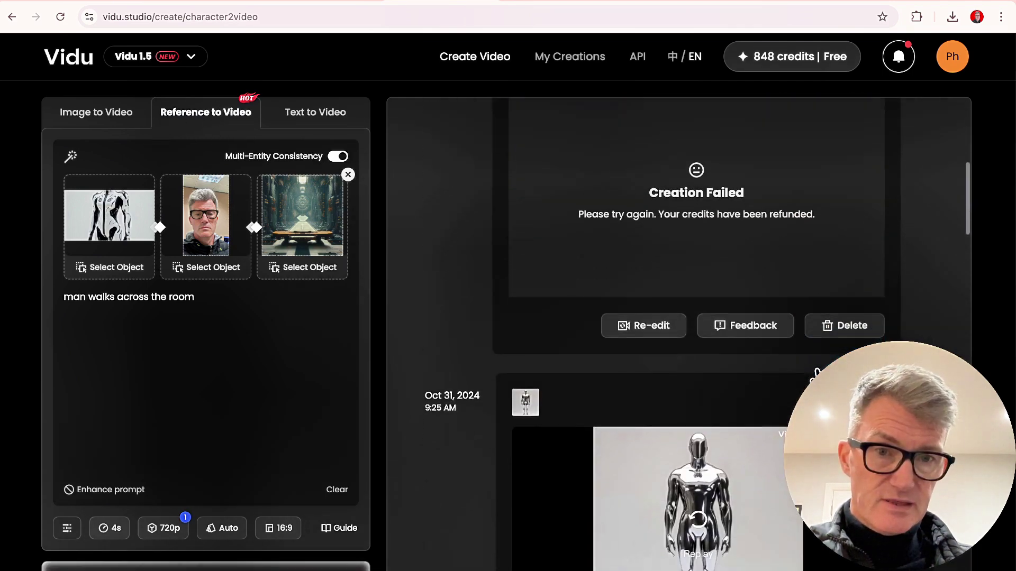
pyautogui.scroll(-5, 816, 372)
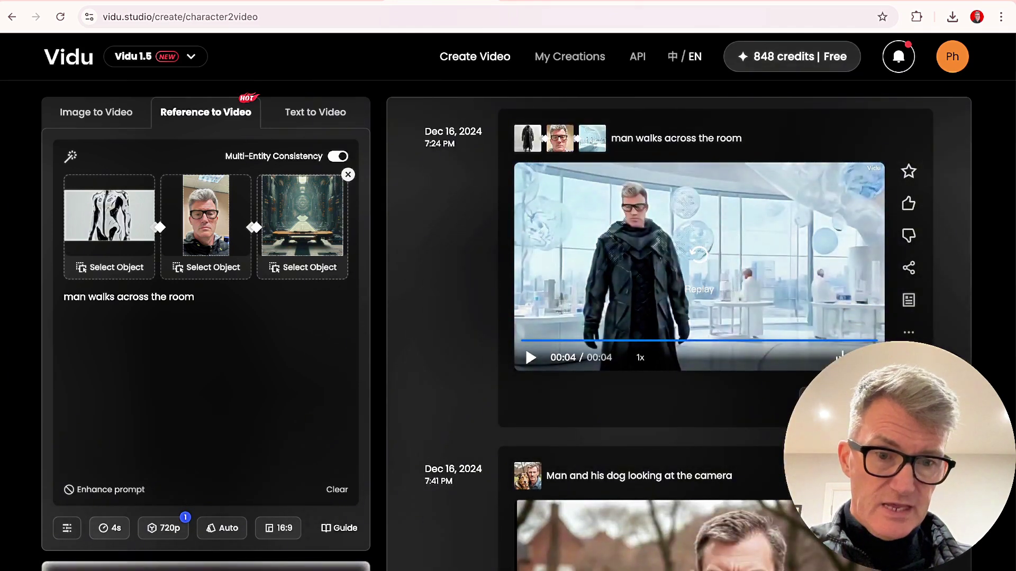
pyautogui.scroll(-7, 746, 548)
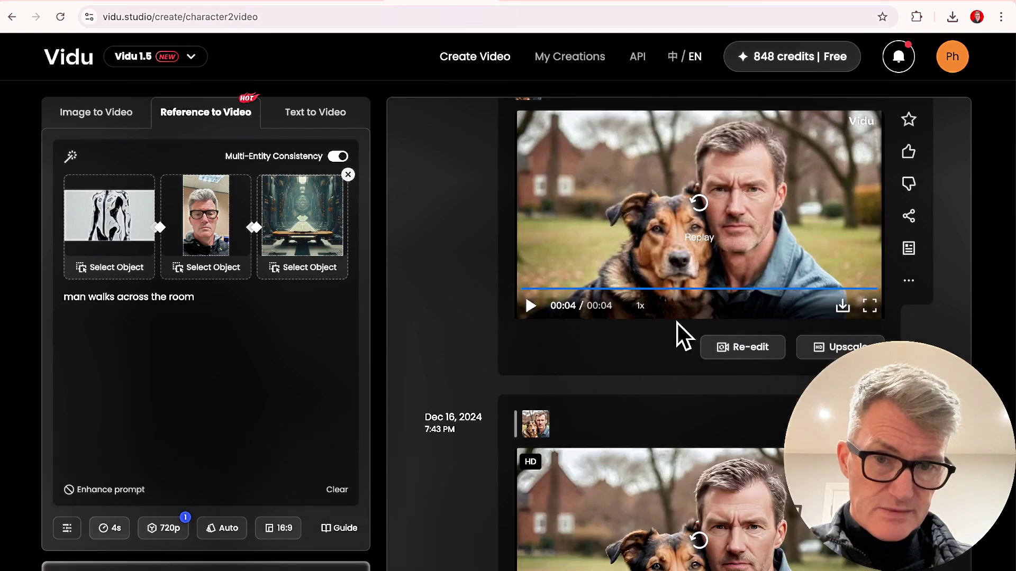
pyautogui.scroll(-15, 672, 418)
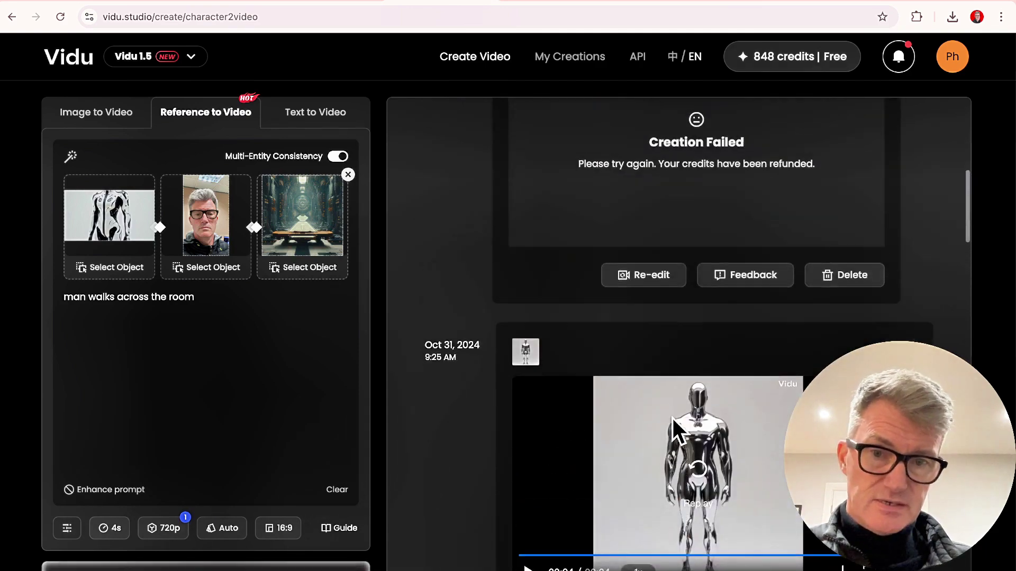
pyautogui.scroll(-15, 678, 429)
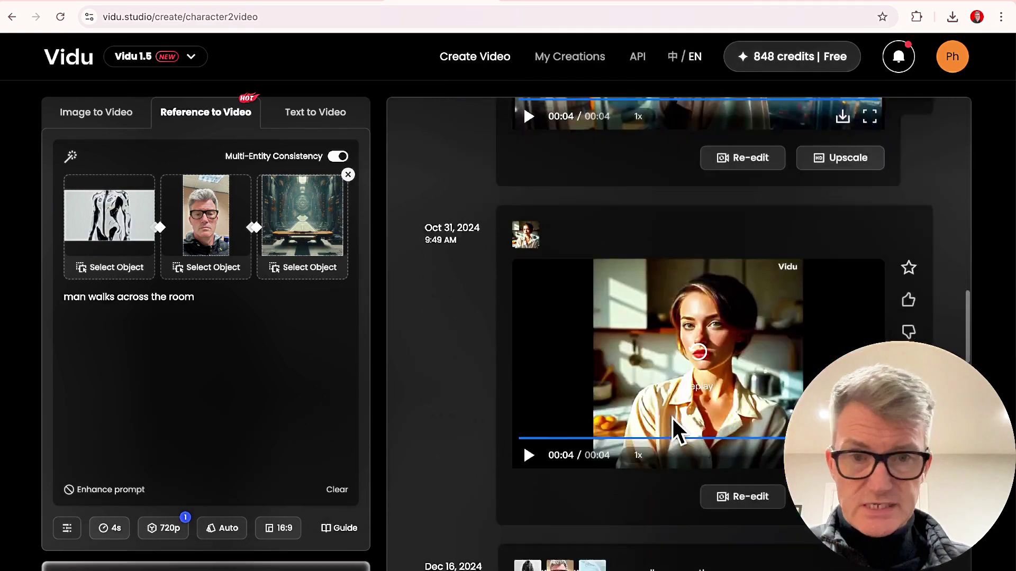
pyautogui.scroll(-8, 673, 419)
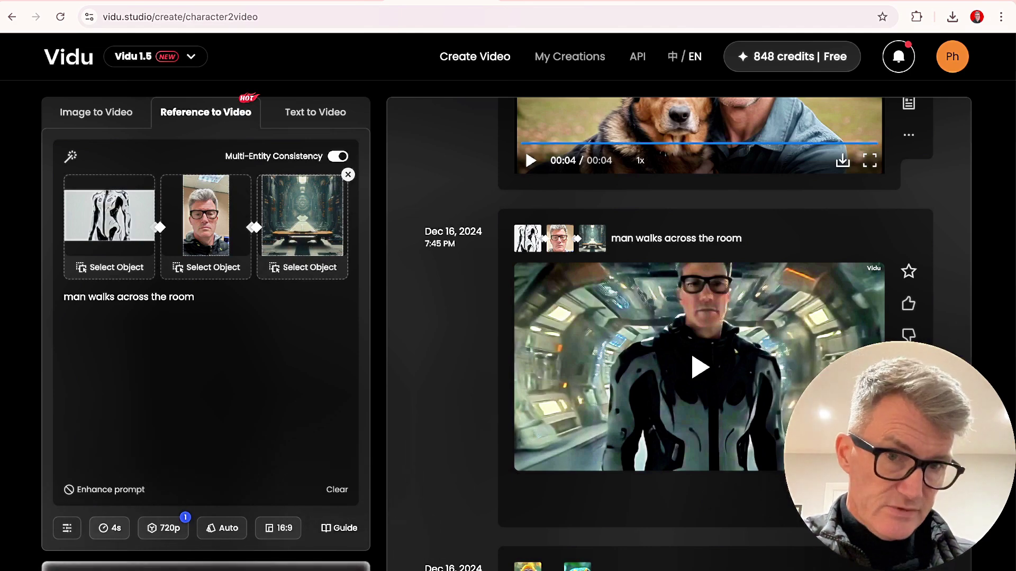
# Play and replay the 7:45 PM clip of the suited man walking the sci-fi corridor several times.
pyautogui.click(704, 375)
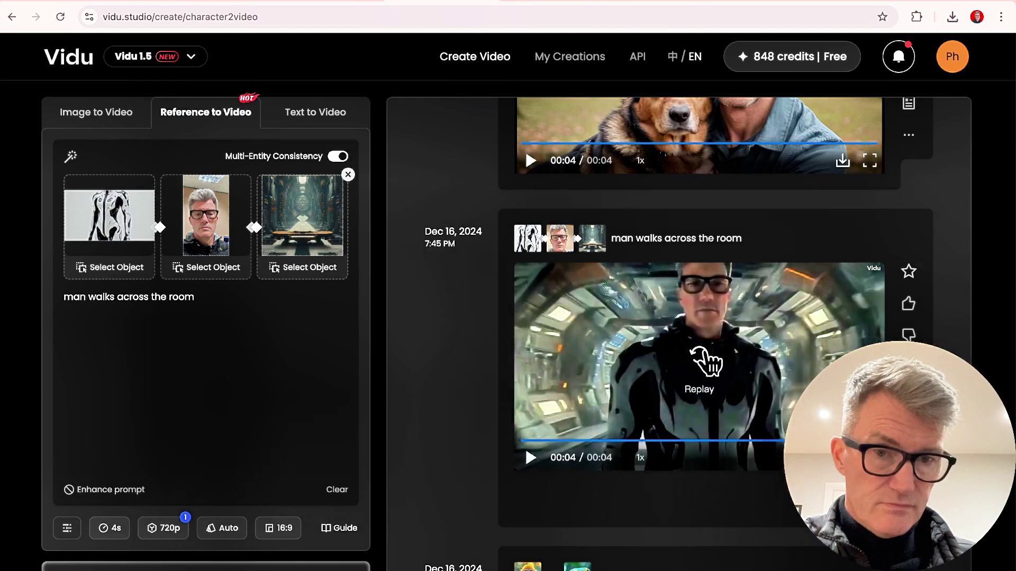
pyautogui.click(706, 362)
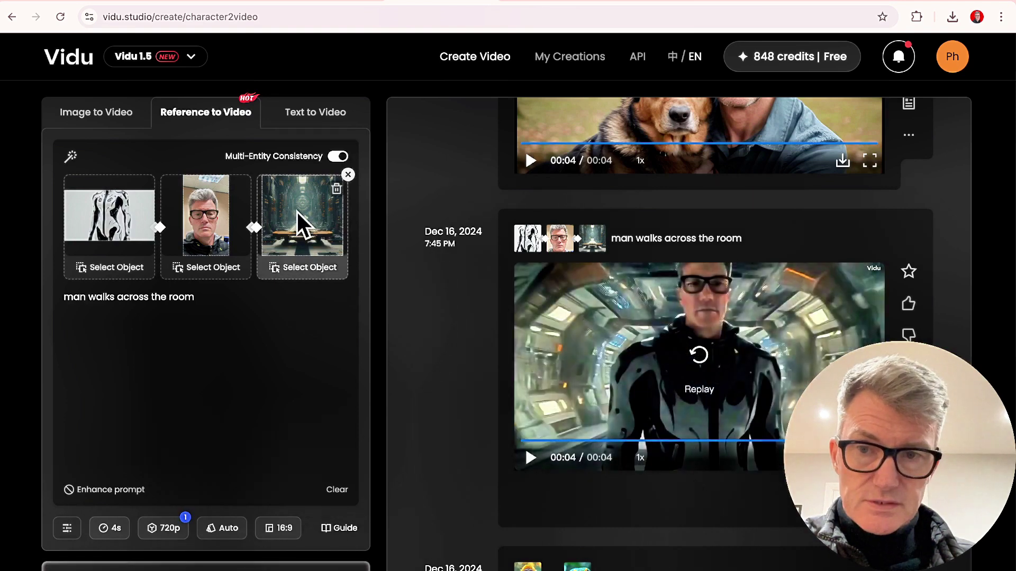
pyautogui.click(530, 458)
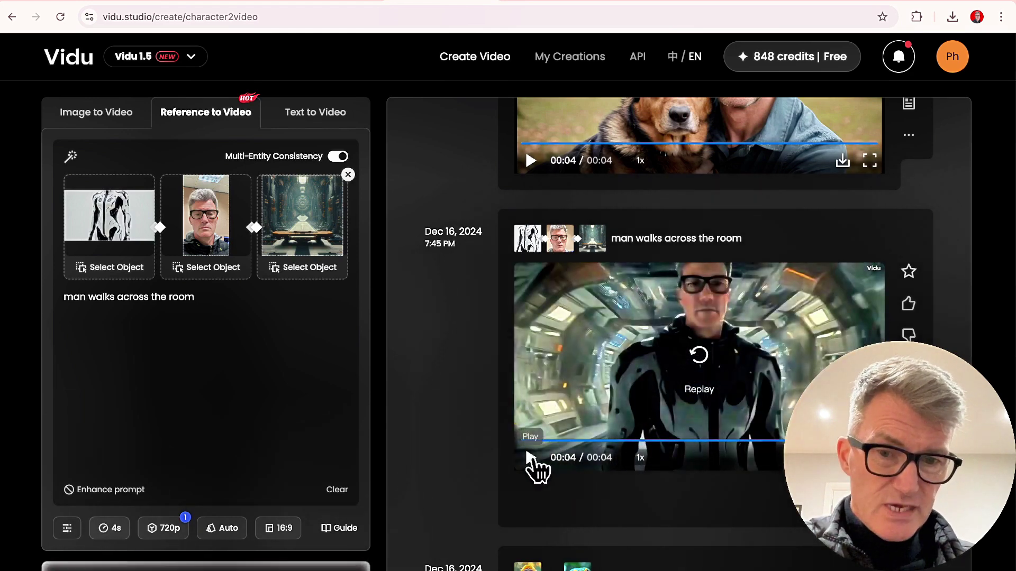
pyautogui.click(529, 458)
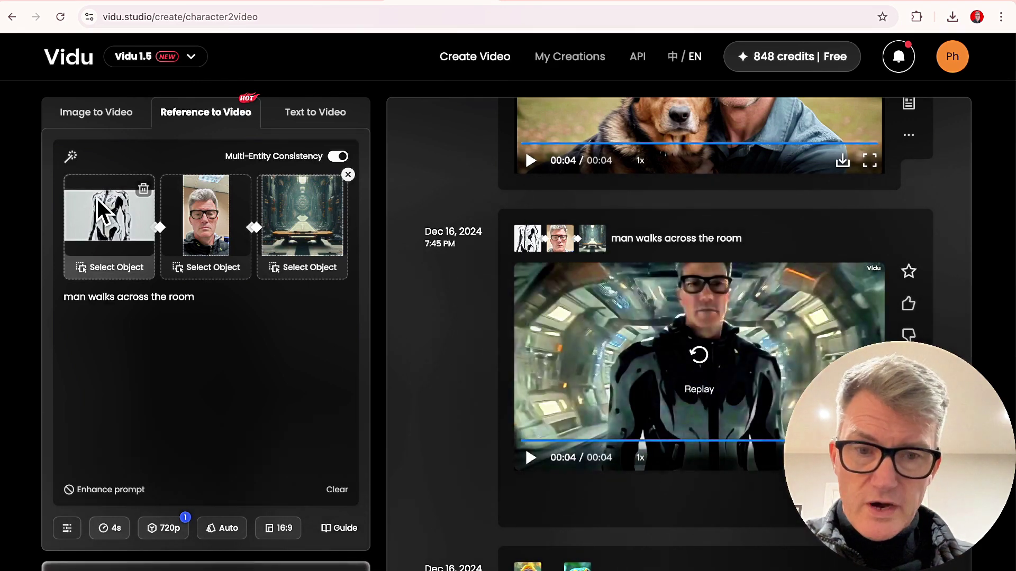
pyautogui.click(530, 457)
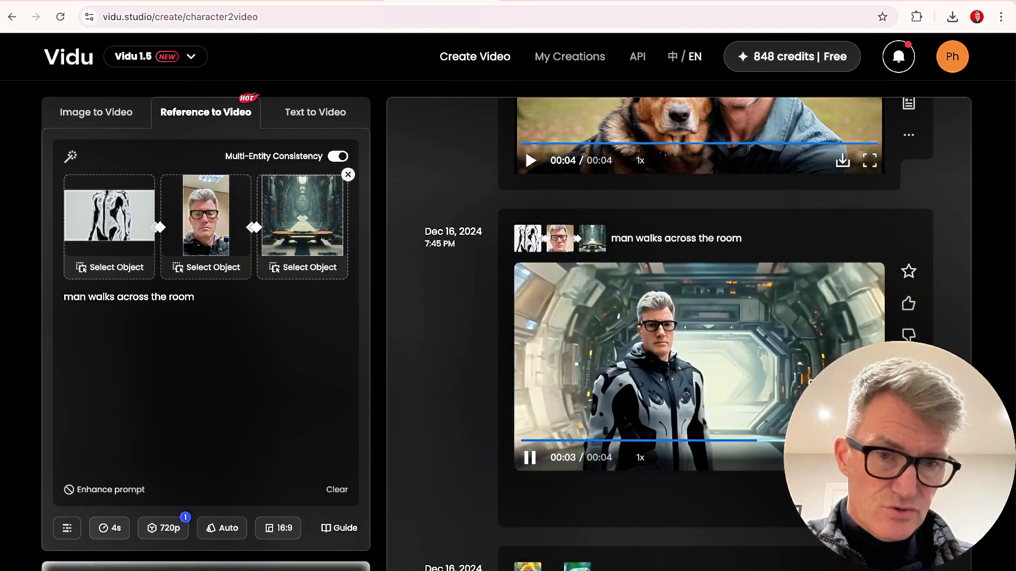
# Watch the 7:45 PM corridor suit clip again in full screen.
pyautogui.press('f')
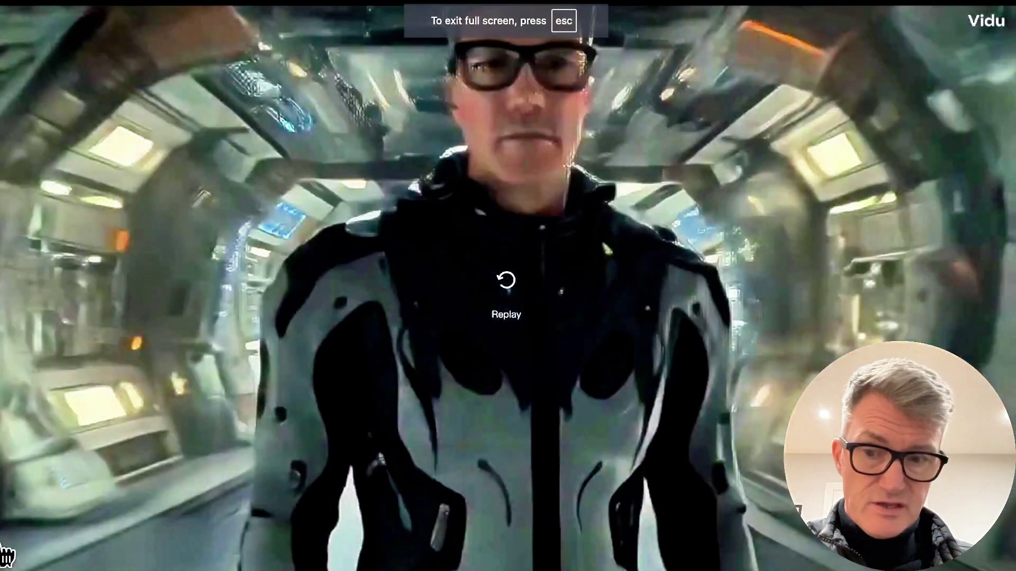
pyautogui.press('space')
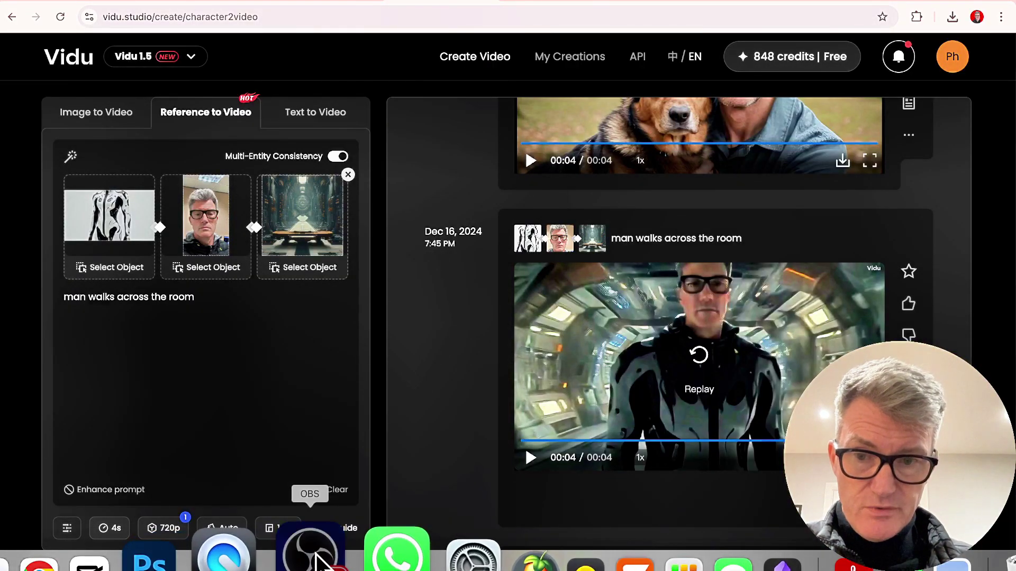
pyautogui.click(312, 561)
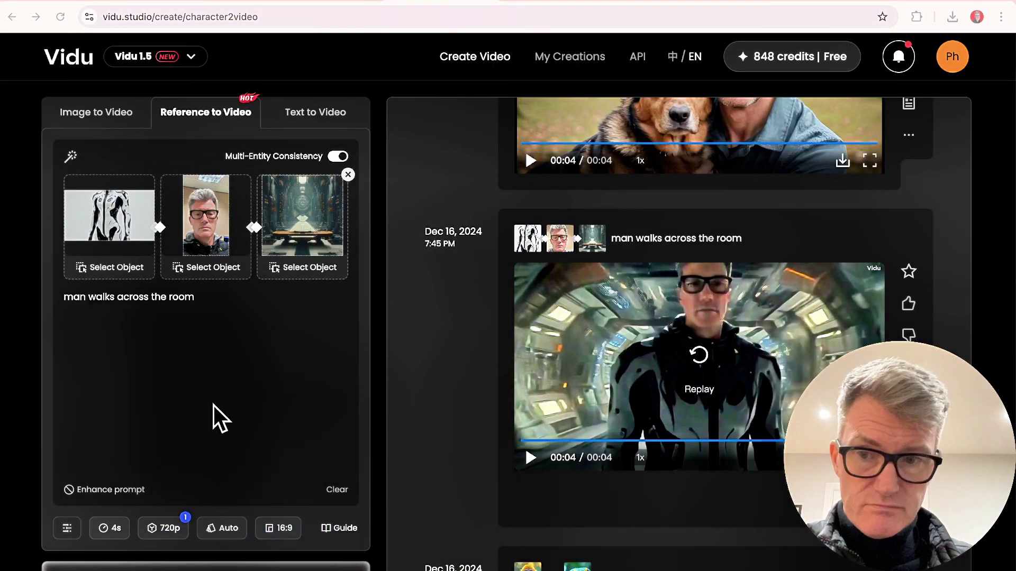